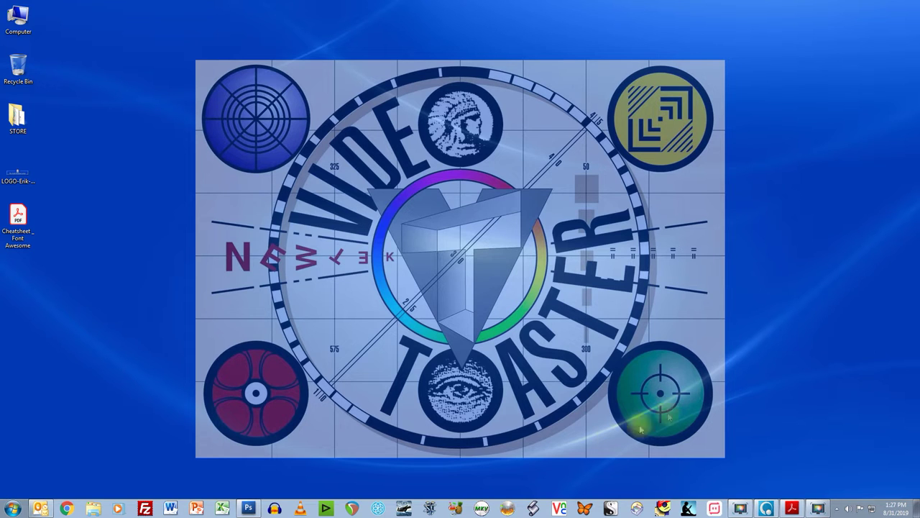
Step: Switch to Photoshop and create a new 800 x 400 pixel RGB document at 72 pixels/inch with a transparent background
click(248, 508)
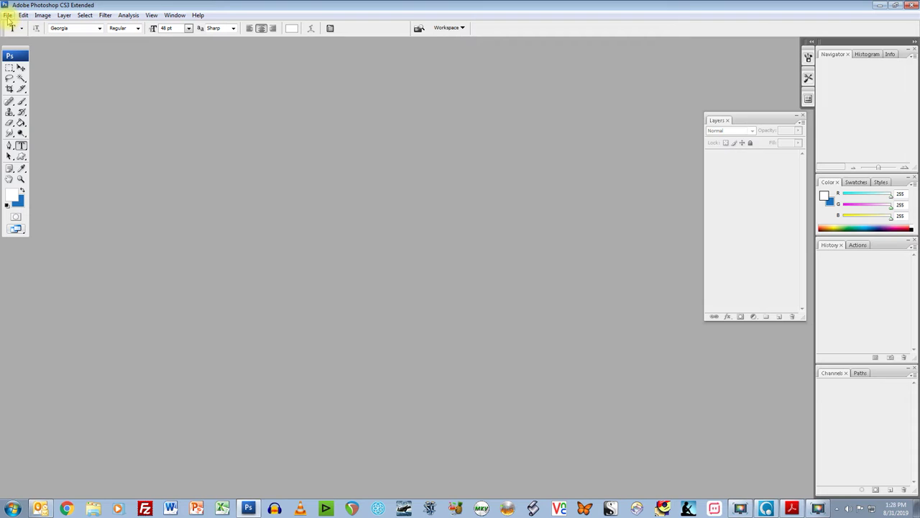
click(7, 15)
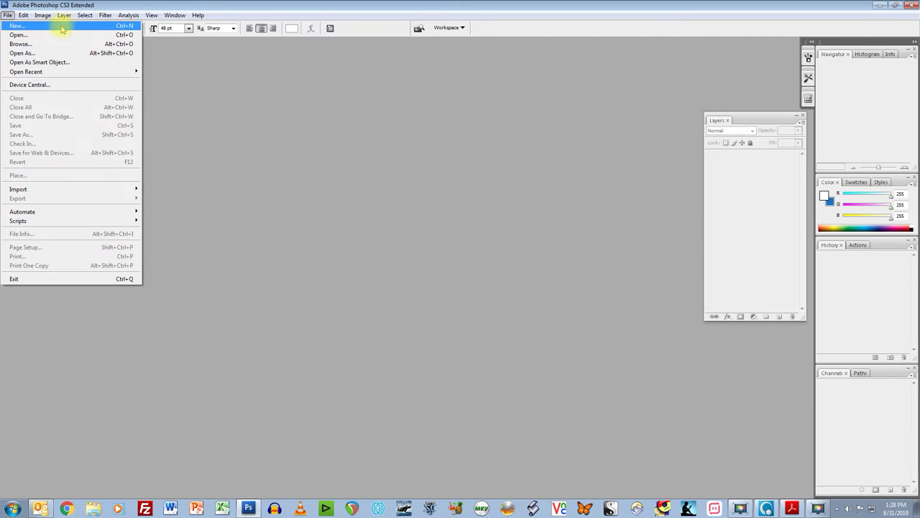
click(62, 27)
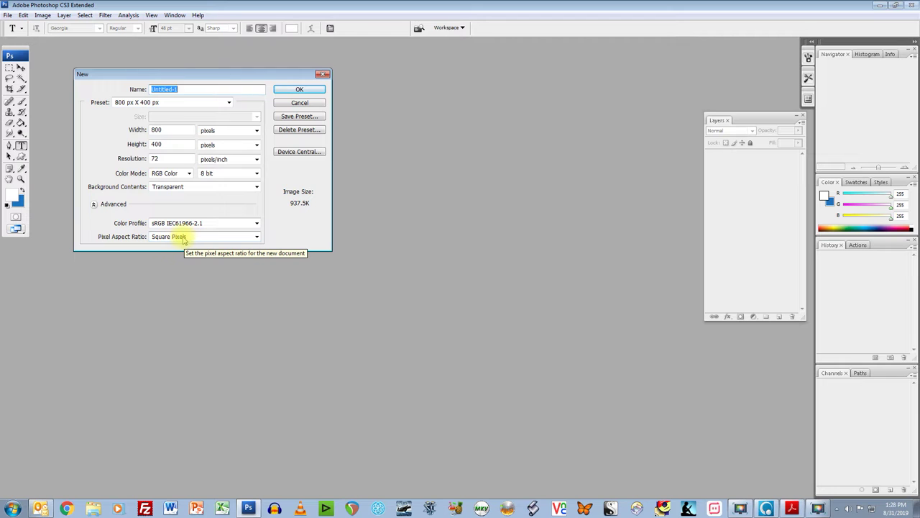
click(302, 89)
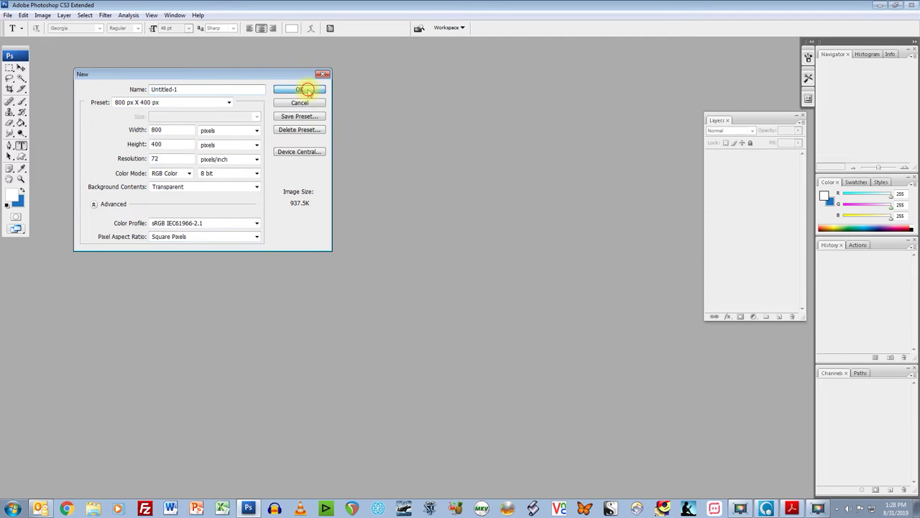
drag(292, 45, 311, 57)
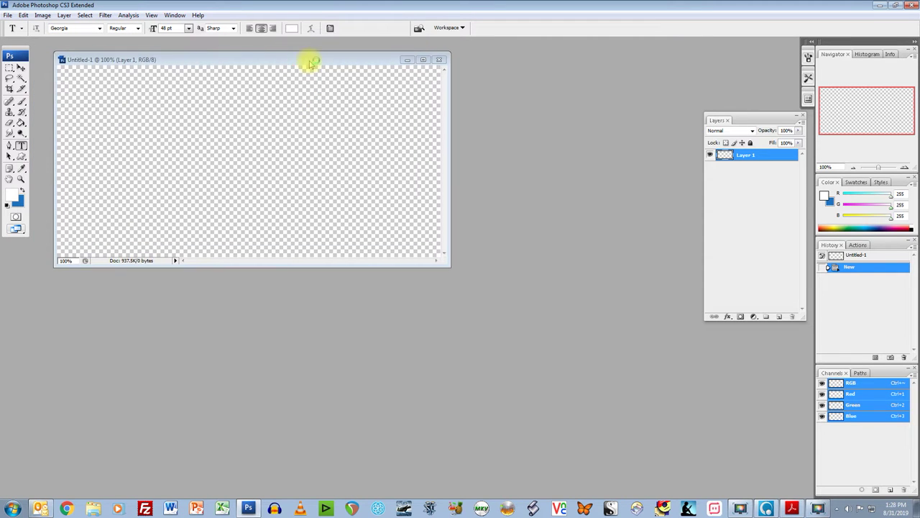
drag(447, 265, 475, 291)
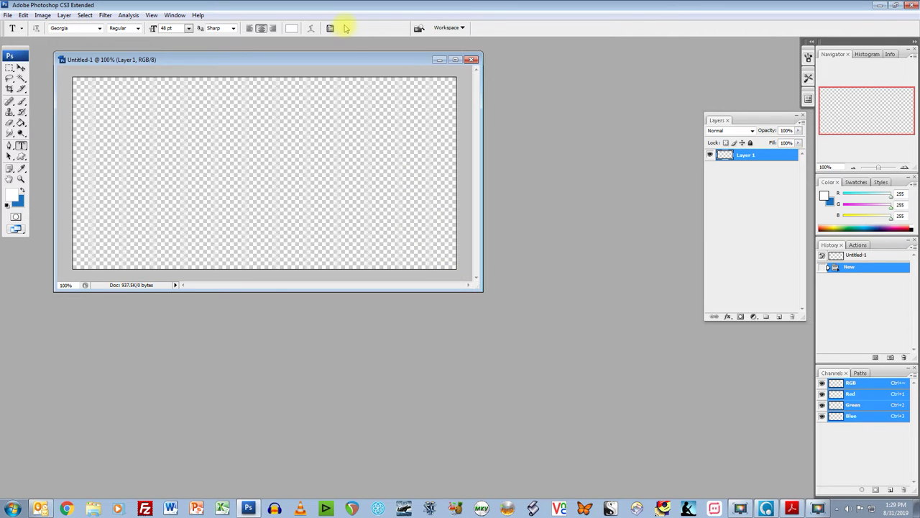
mouse_move(345, 62)
mouse_down()
mouse_move(359, 69)
mouse_move(323, 51)
mouse_move(344, 64)
mouse_up()
Step: Add a Solid Color fill layer in blue (#272bd5) across the canvas
drag(745, 120, 706, 118)
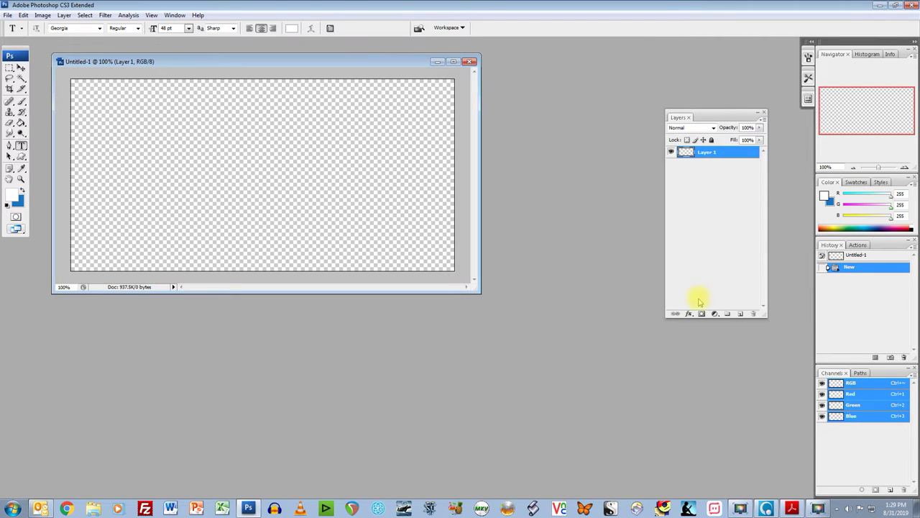
click(717, 314)
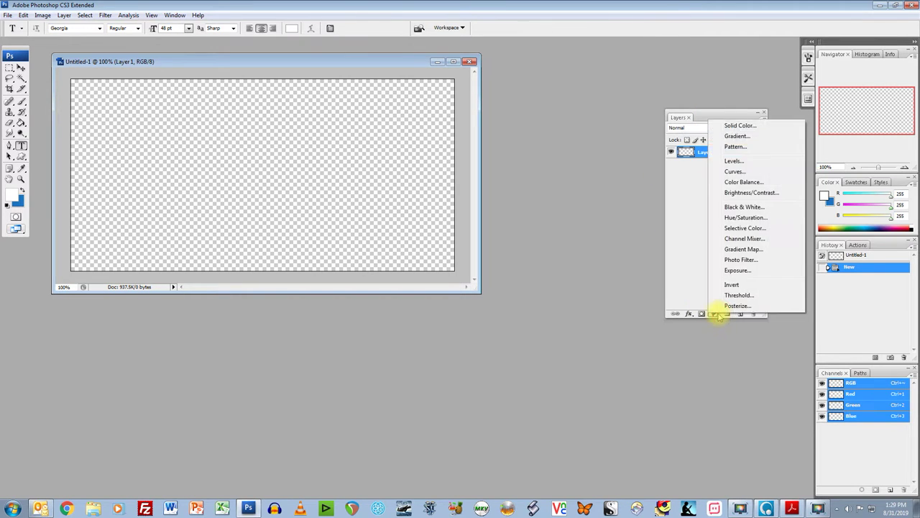
click(748, 130)
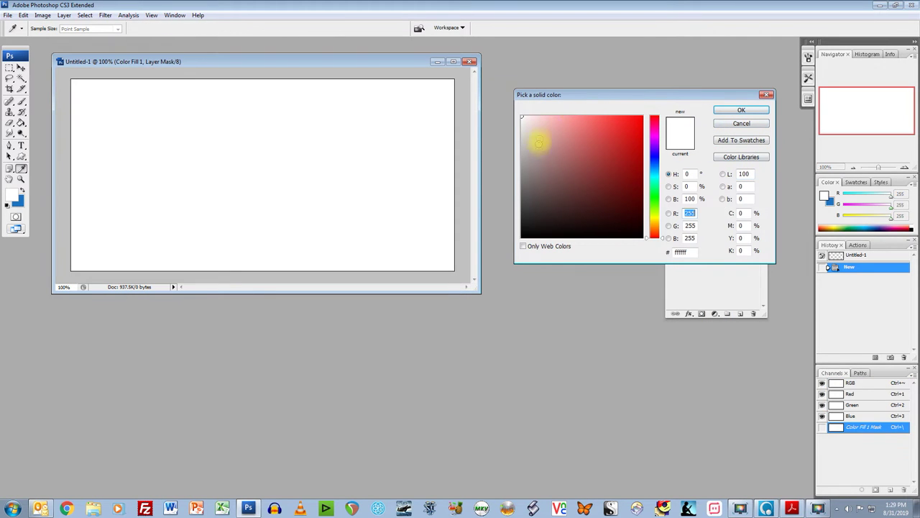
click(655, 158)
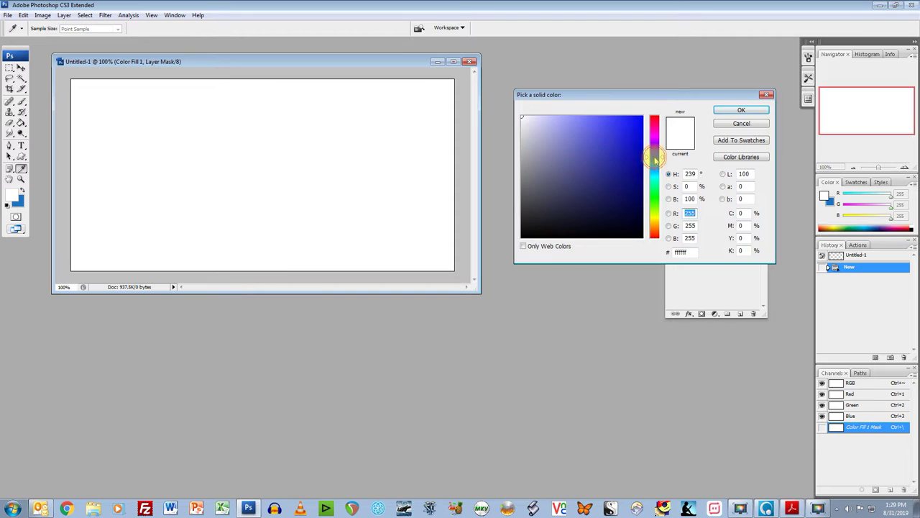
click(620, 136)
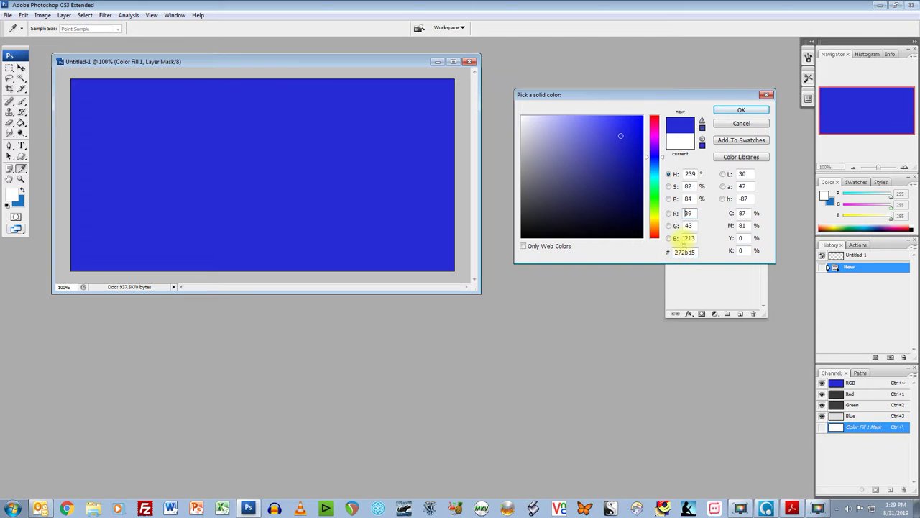
click(730, 113)
mouse_move(418, 65)
mouse_down()
mouse_move(431, 72)
mouse_move(415, 65)
mouse_up()
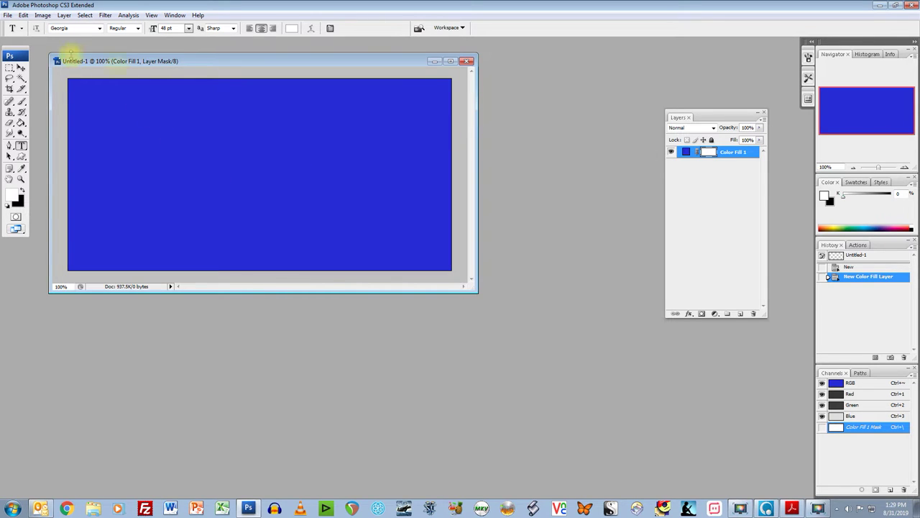
Step: Open the logo PNG file from the Desktop and copy its layer into the blue document
double_click(552, 144)
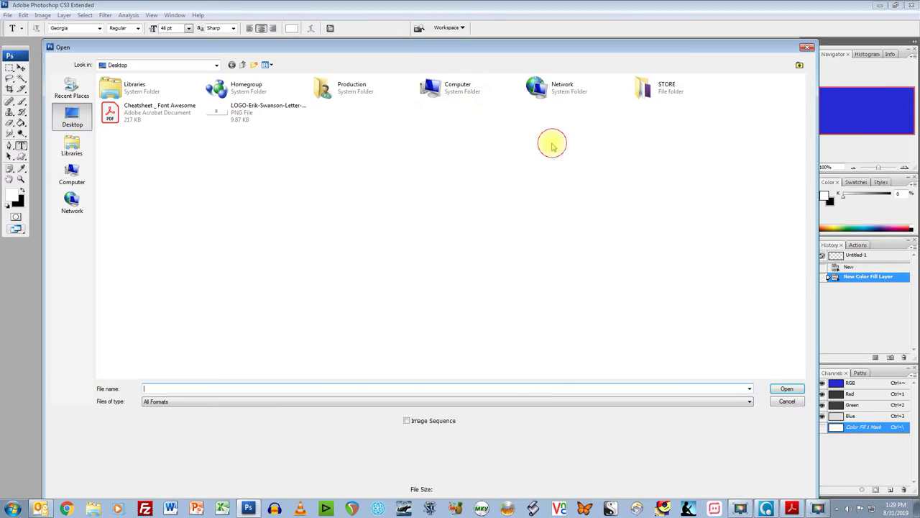
double_click(264, 117)
drag(134, 49, 597, 67)
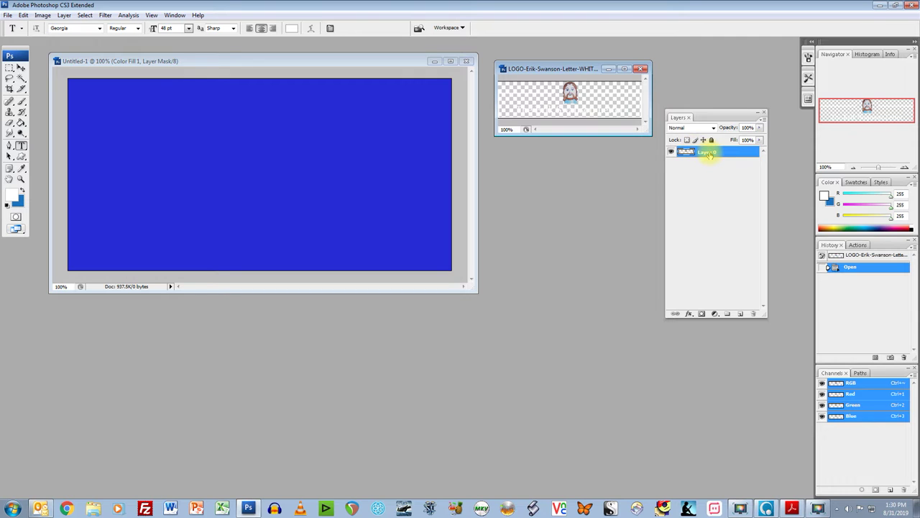
drag(709, 153, 266, 123)
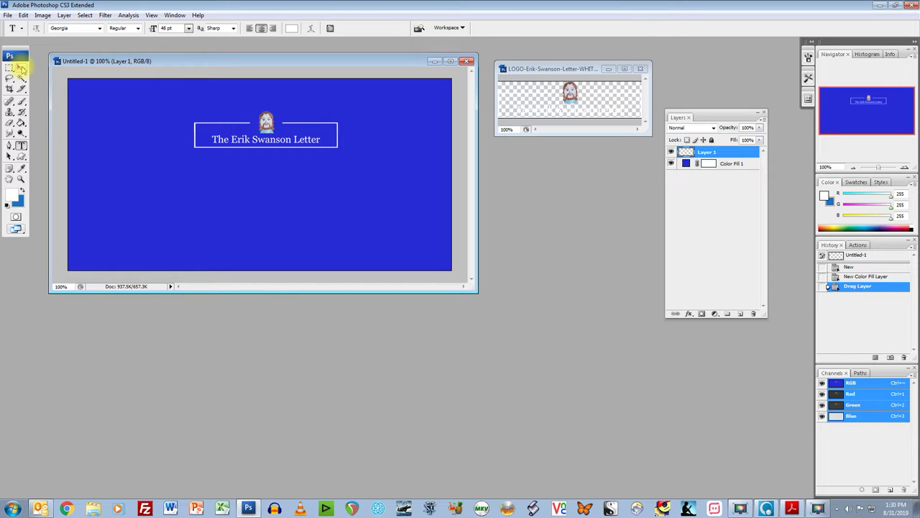
Step: Move the logo near the canvas's upper edge, align its horizontal center to the whole canvas, and clear the selection
click(21, 68)
drag(279, 134, 217, 109)
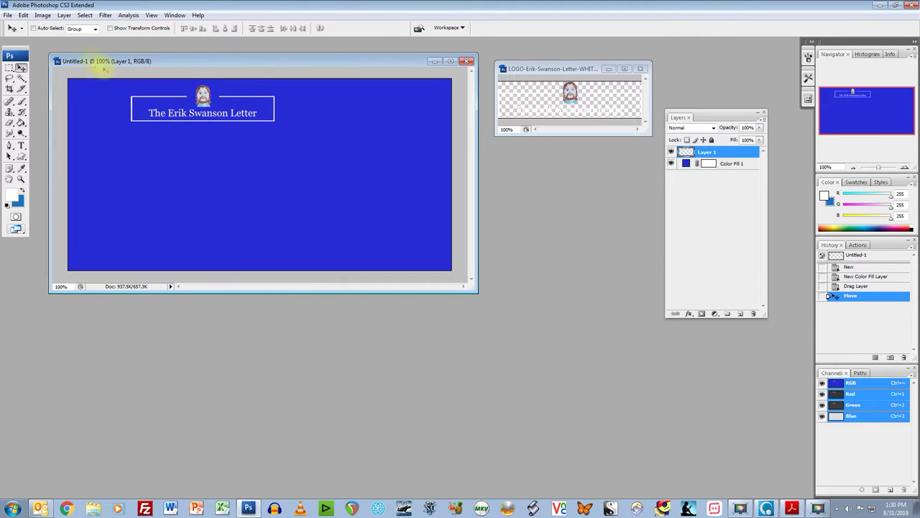
click(85, 15)
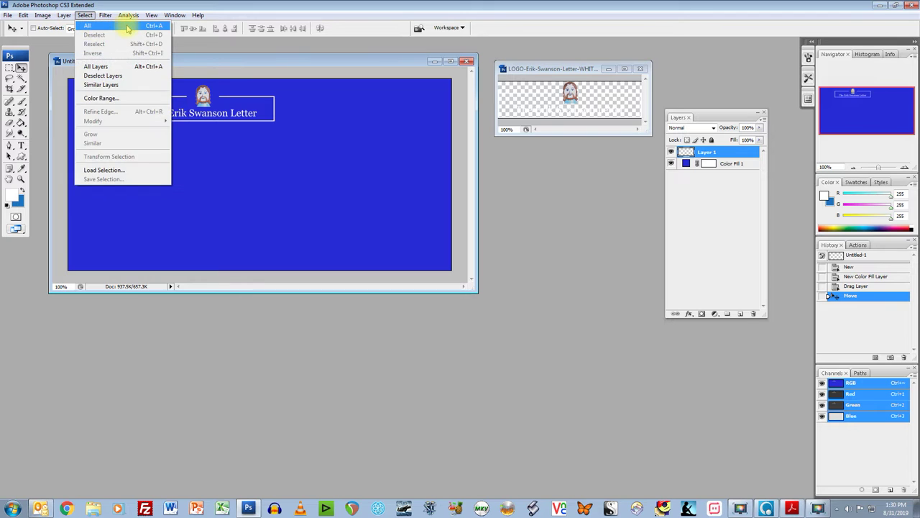
click(124, 25)
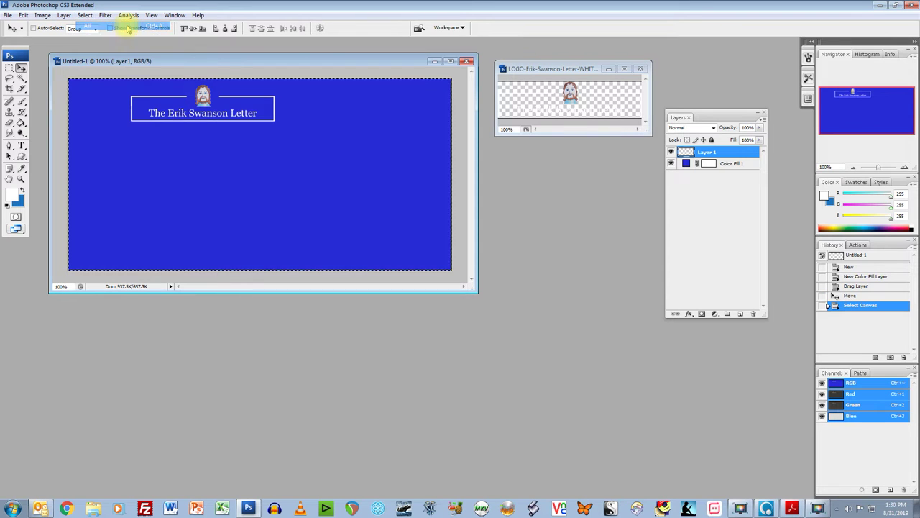
click(217, 30)
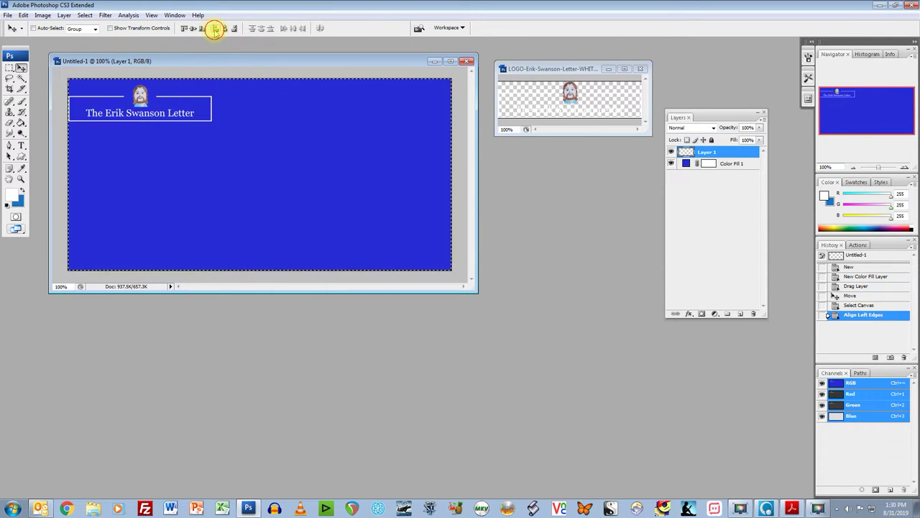
click(234, 29)
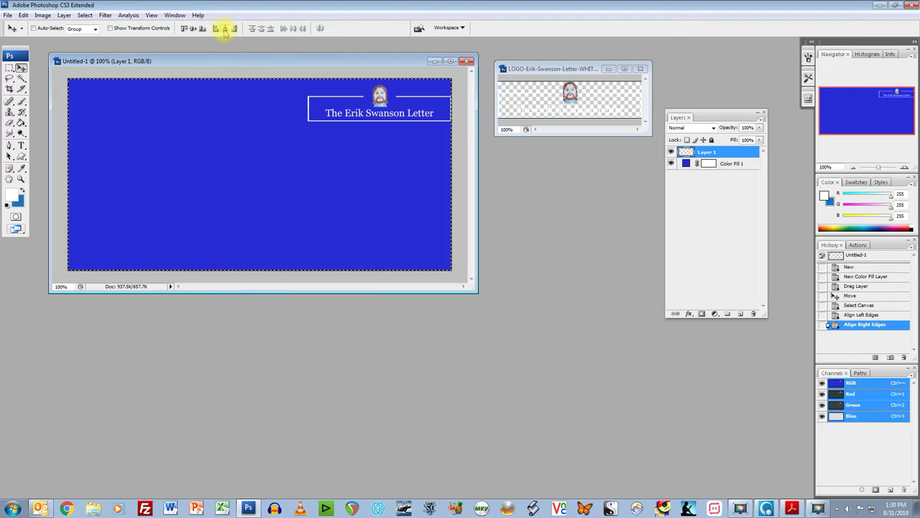
click(225, 29)
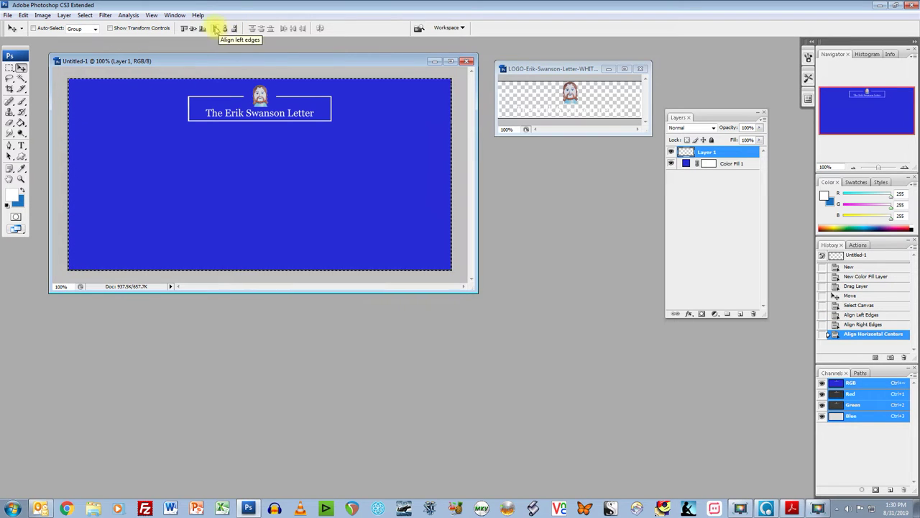
drag(240, 55, 234, 50)
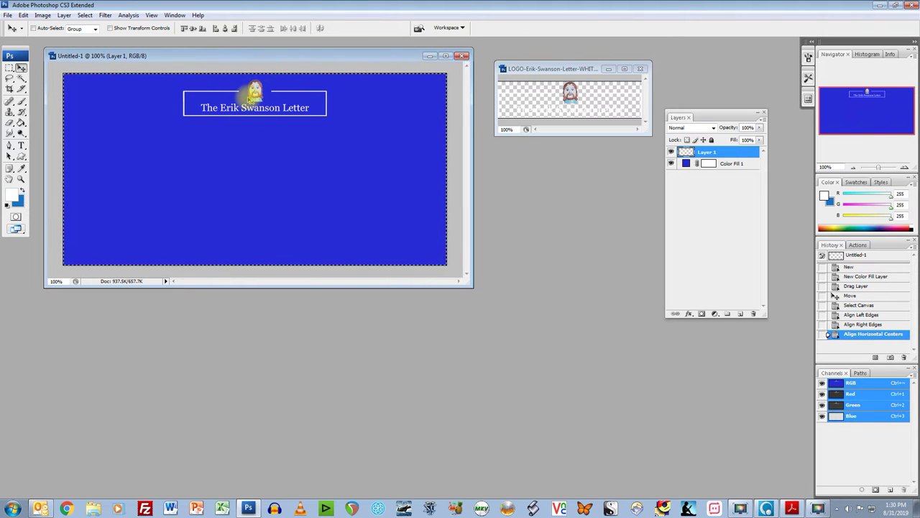
click(84, 15)
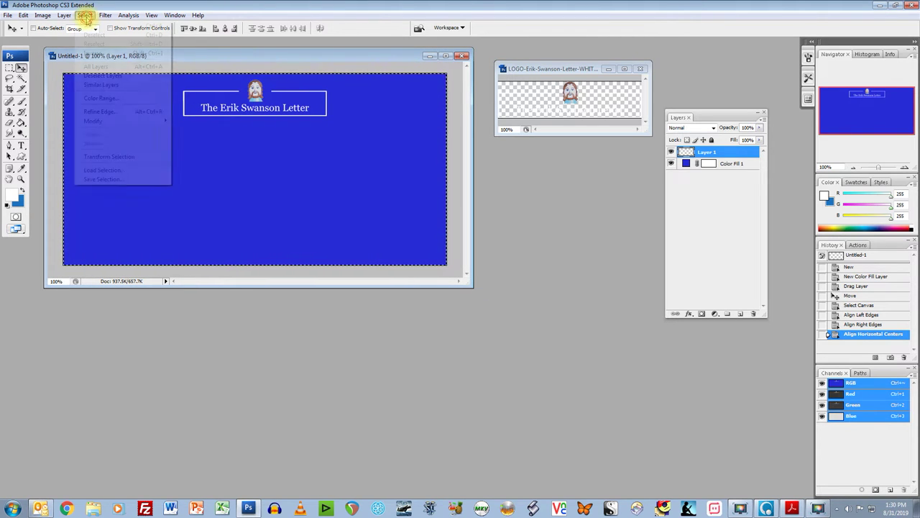
click(100, 35)
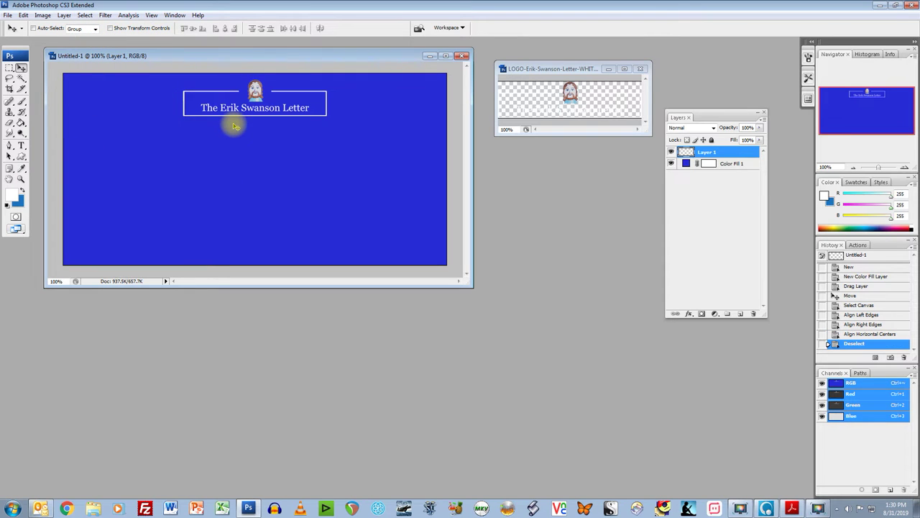
Step: Add a two-line Georgia 48 pt title: the author's first name in possessive form plus “Wicked Cool”, with “Featured Image Creation” below
click(21, 146)
click(115, 185)
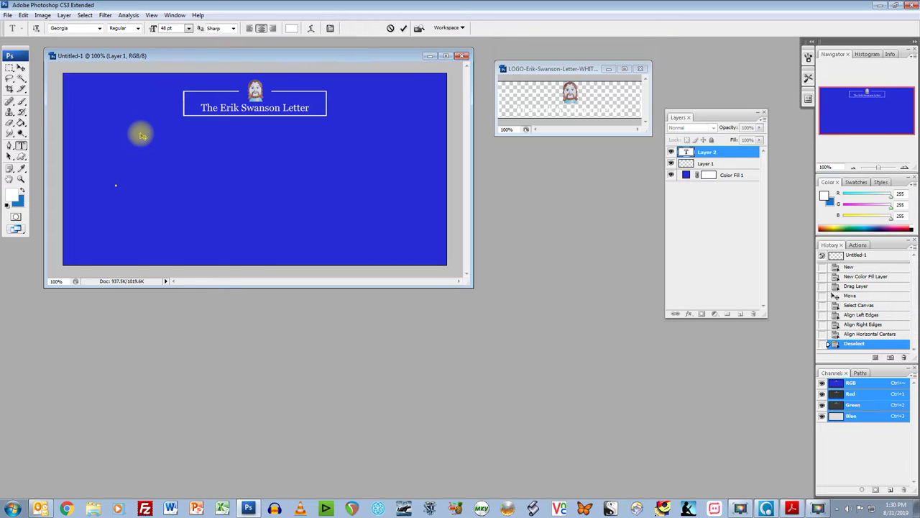
text(Erik's “Wic)
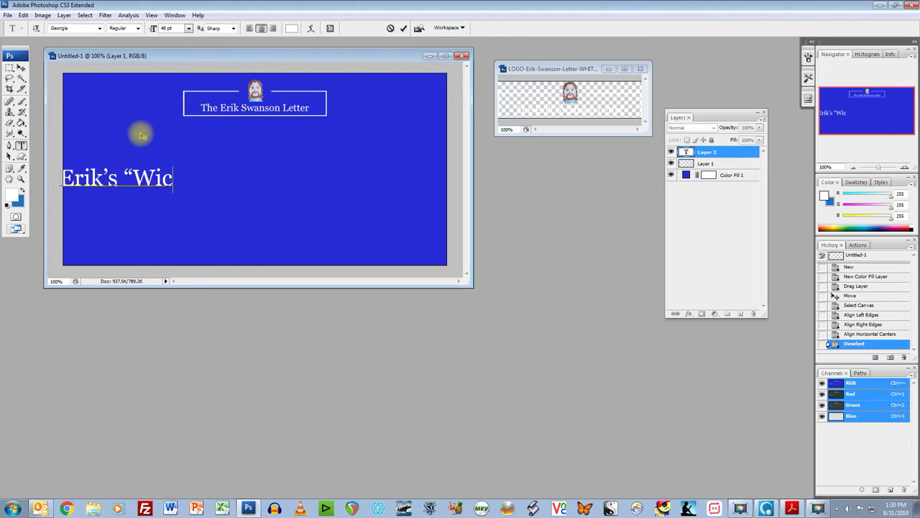
text(ked Cool”)
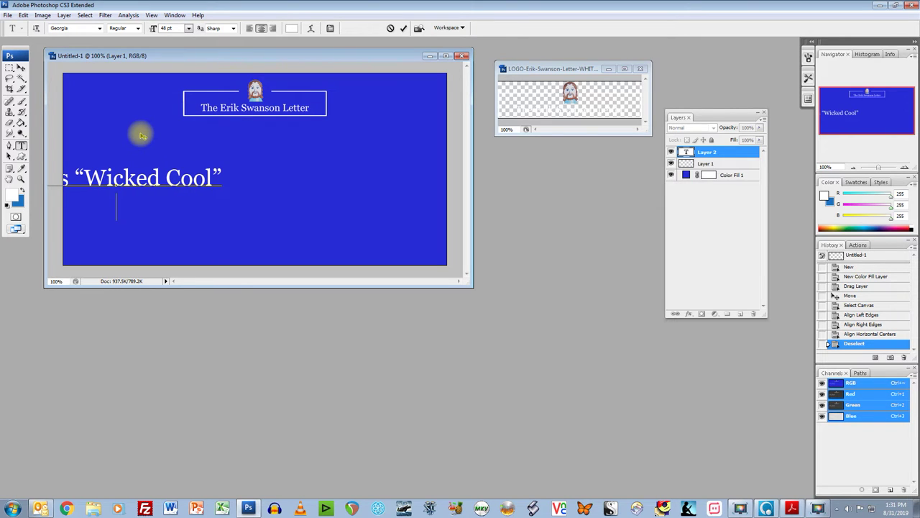
text(eature)
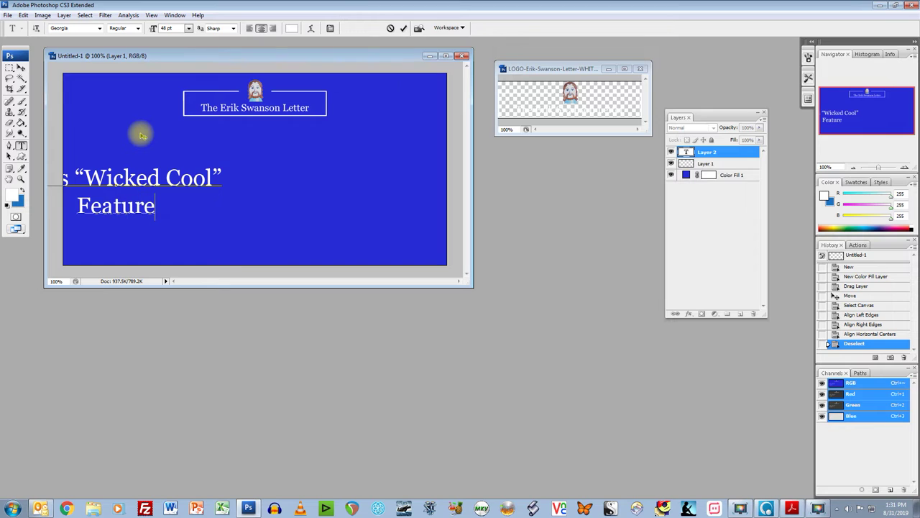
text(d Image )
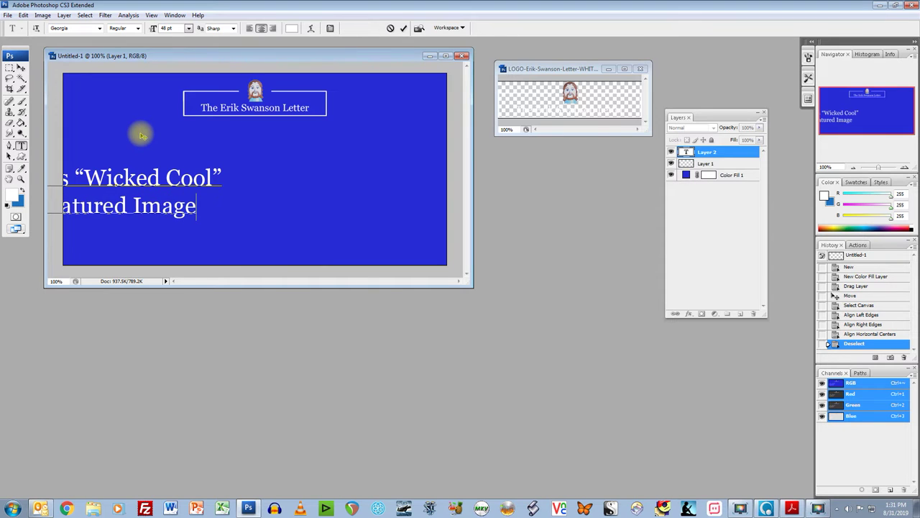
text(Creation)
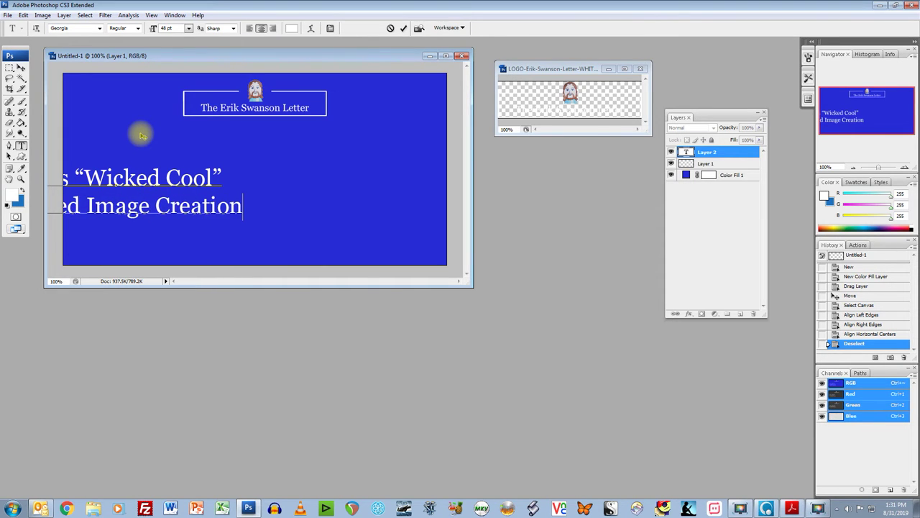
Step: Move the title text to the lower part of the canvas, align its horizontal center to the whole canvas, and deselect
click(21, 67)
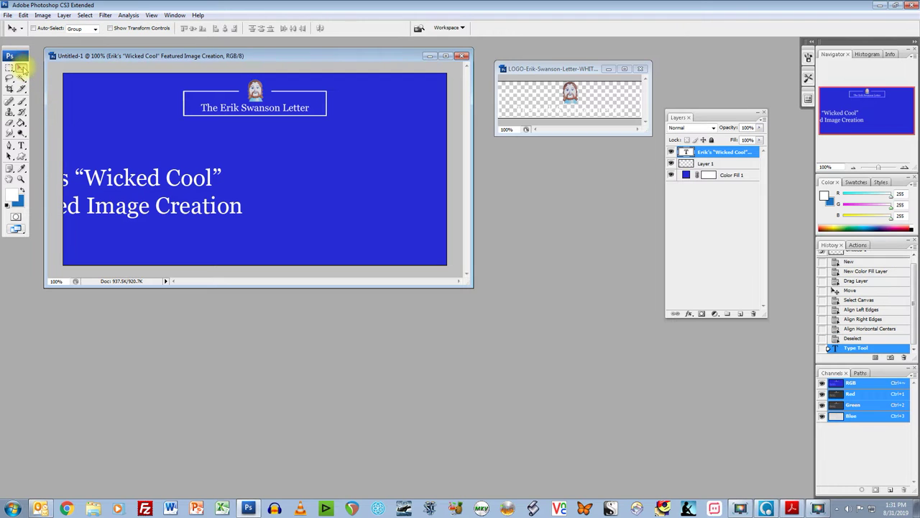
drag(149, 183, 327, 222)
click(85, 15)
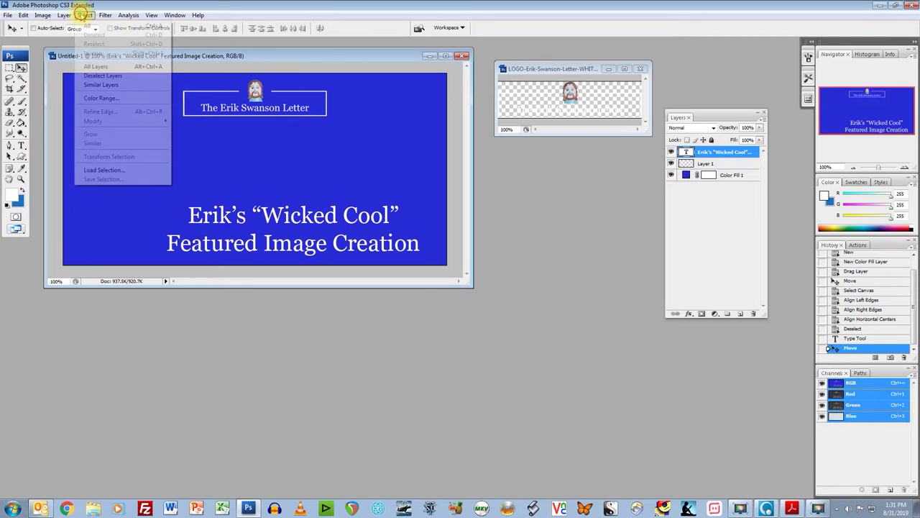
click(92, 26)
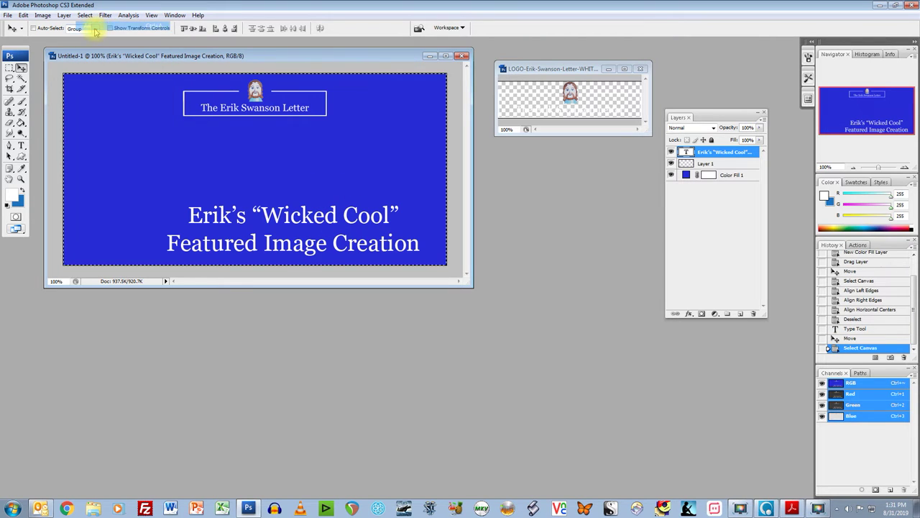
click(225, 29)
drag(262, 53, 262, 51)
click(85, 15)
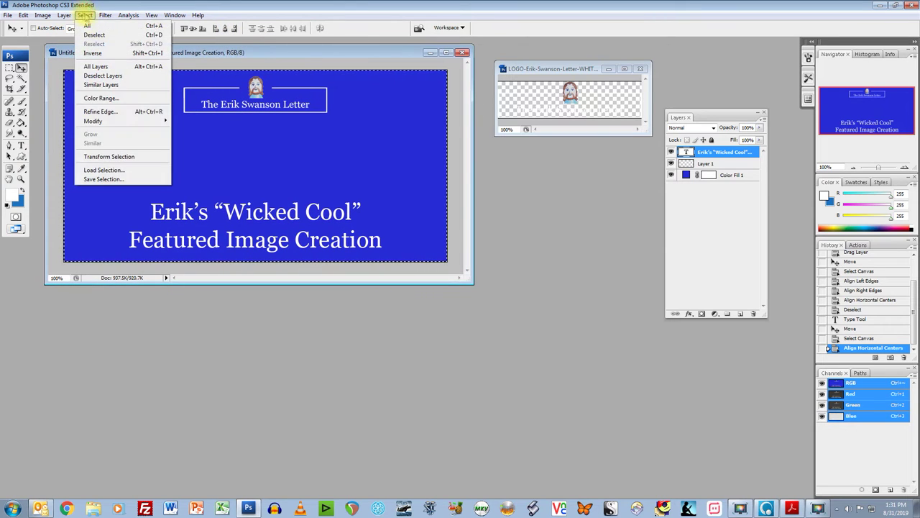
click(97, 35)
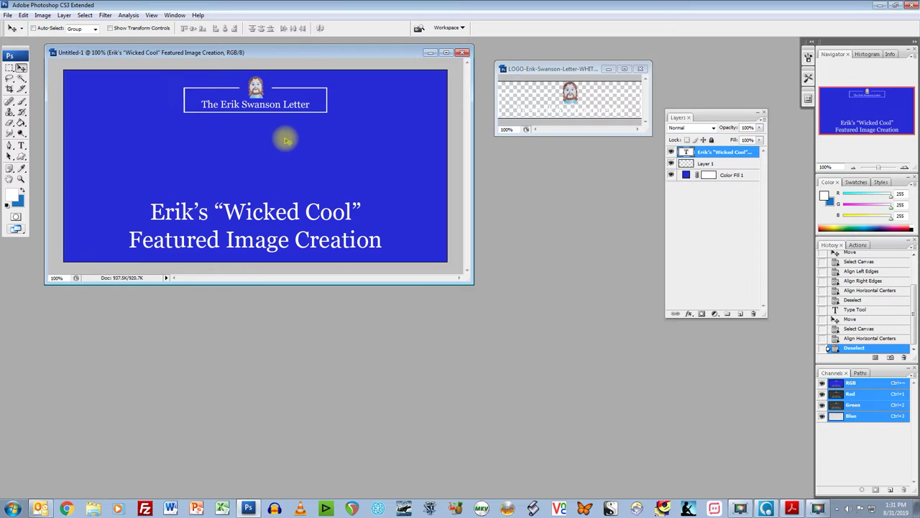
Step: Close the logo document and add the text “ICON” in Font Awesome 5 Solid, 48 pt, placing it between the logo and the title
click(640, 68)
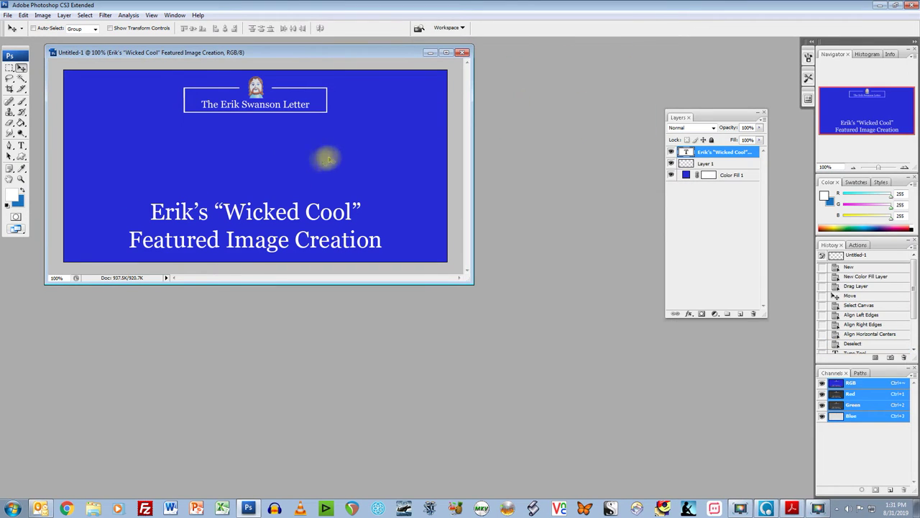
click(20, 145)
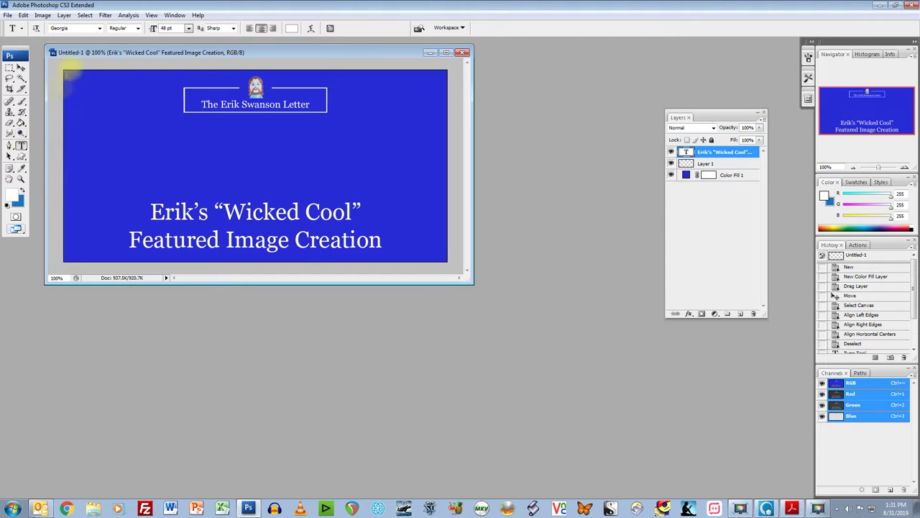
click(100, 28)
scroll(113, 94, up, 5)
scroll(113, 97, up, 2)
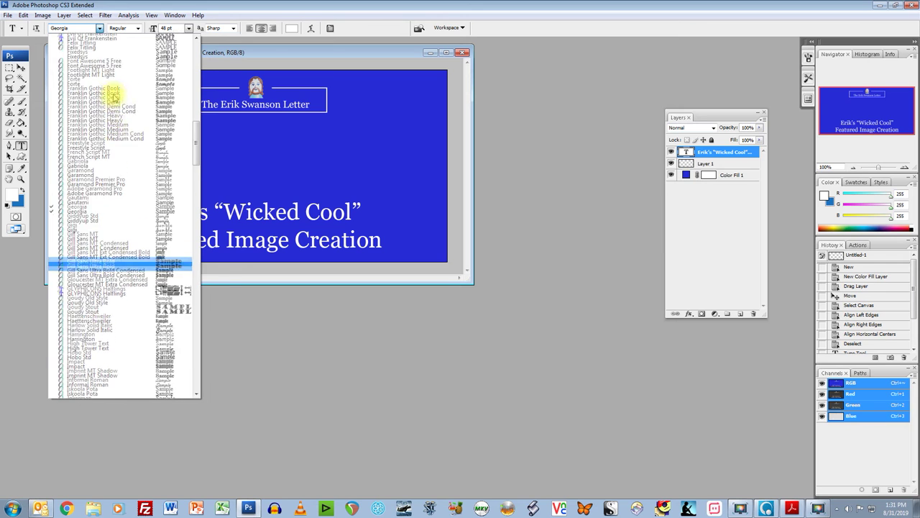
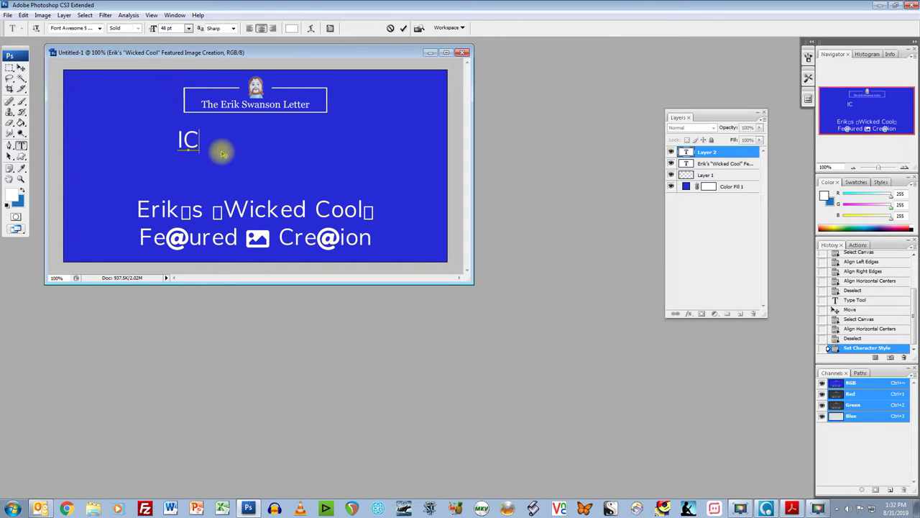
text(ON)
click(21, 67)
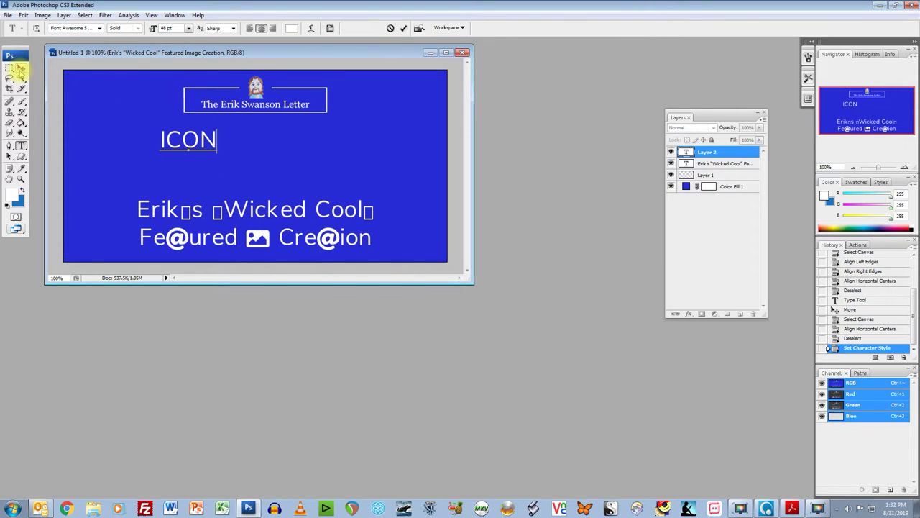
drag(190, 140, 252, 160)
Step: Set the “ICON” text size to 140 pt and reposition it between the logo and the title
click(18, 147)
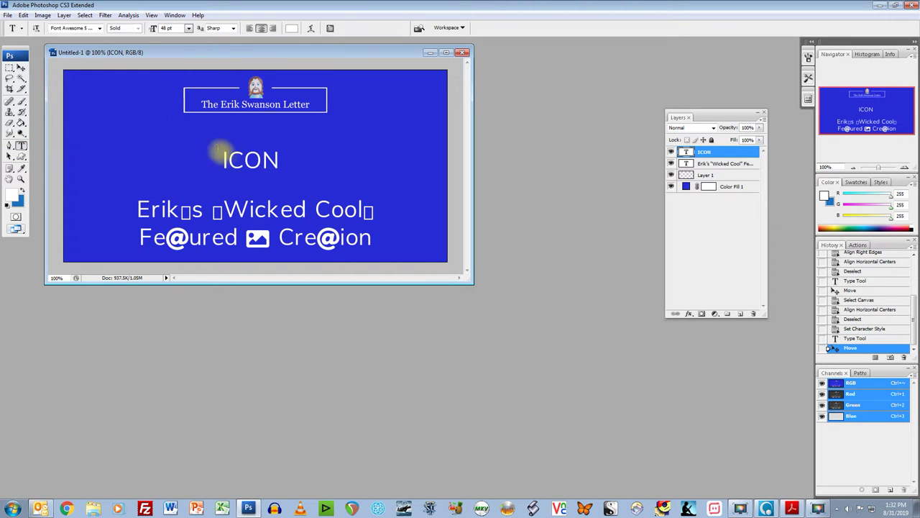
double_click(237, 161)
click(174, 28)
text(140)
key(Return)
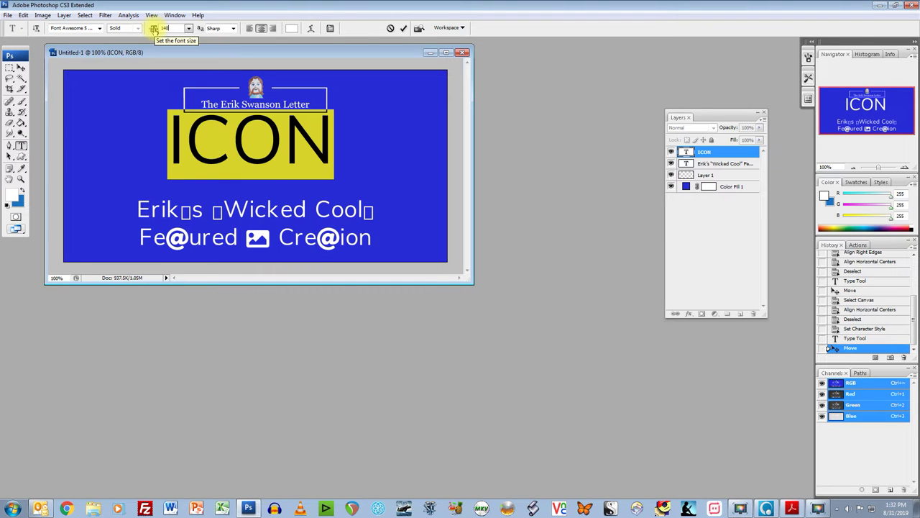
click(20, 68)
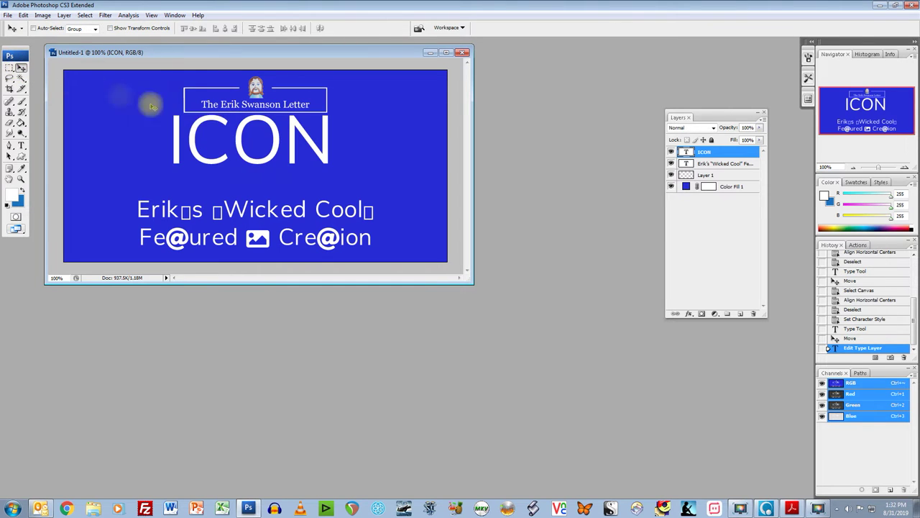
drag(240, 139, 258, 163)
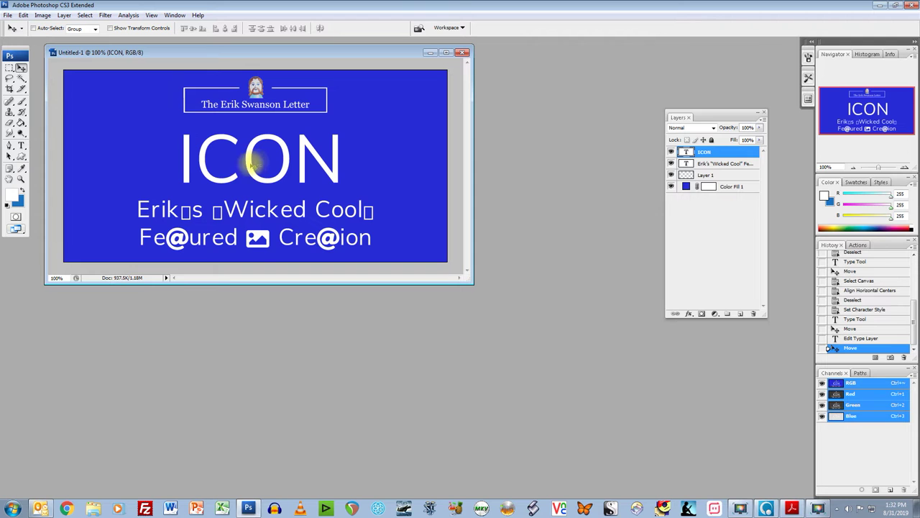
Step: Open the Font Awesome cheatsheet PDF from the Desktop and look through its list of solid icons
click(915, 503)
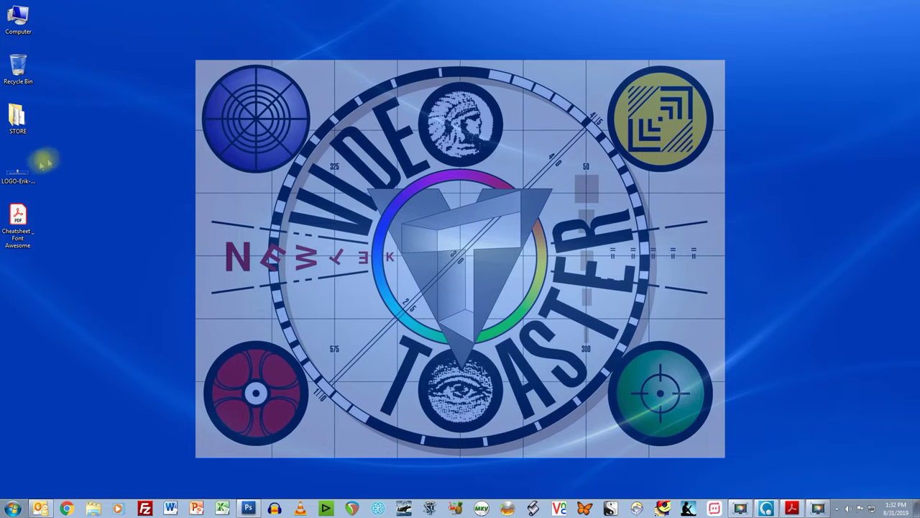
click(28, 227)
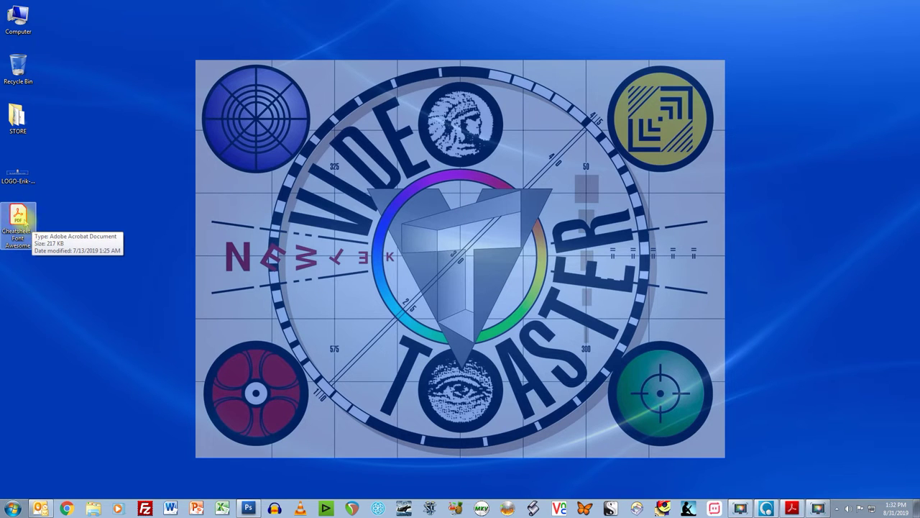
double_click(21, 223)
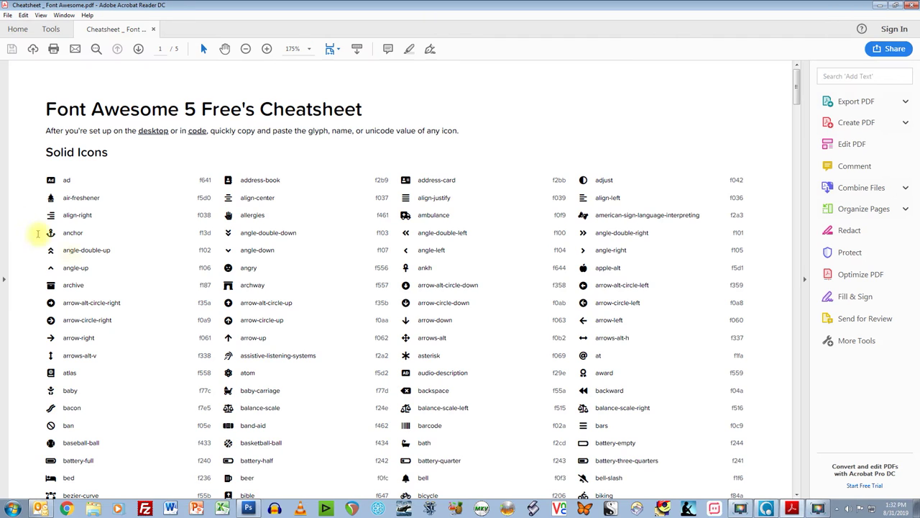
scroll(332, 296, down, 5)
scroll(330, 297, up, 5)
scroll(318, 287, down, 7)
scroll(309, 283, up, 7)
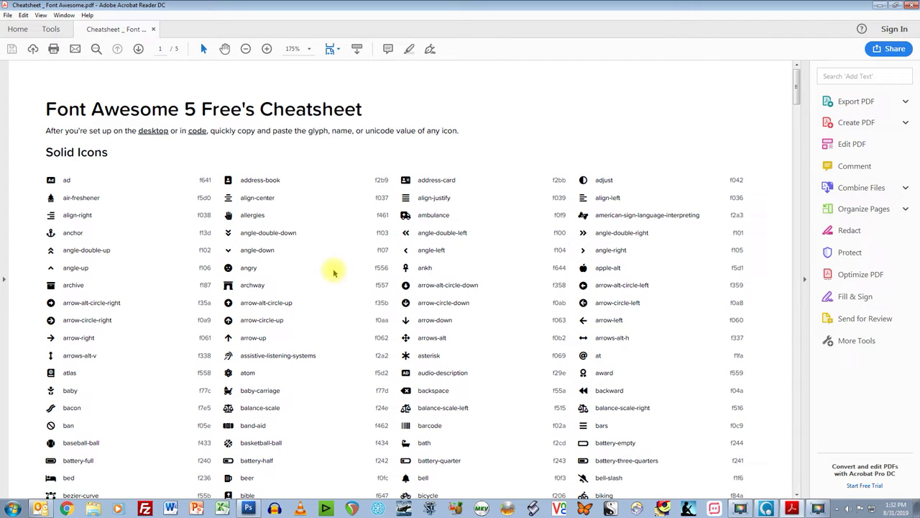
Step: Search the cheatsheet for “road” and clear the search term
key(ctrl+f)
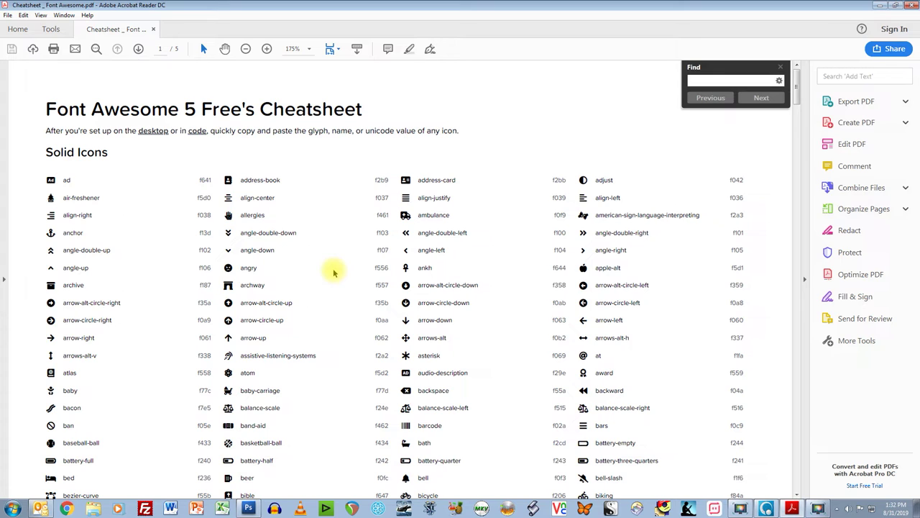
text(road)
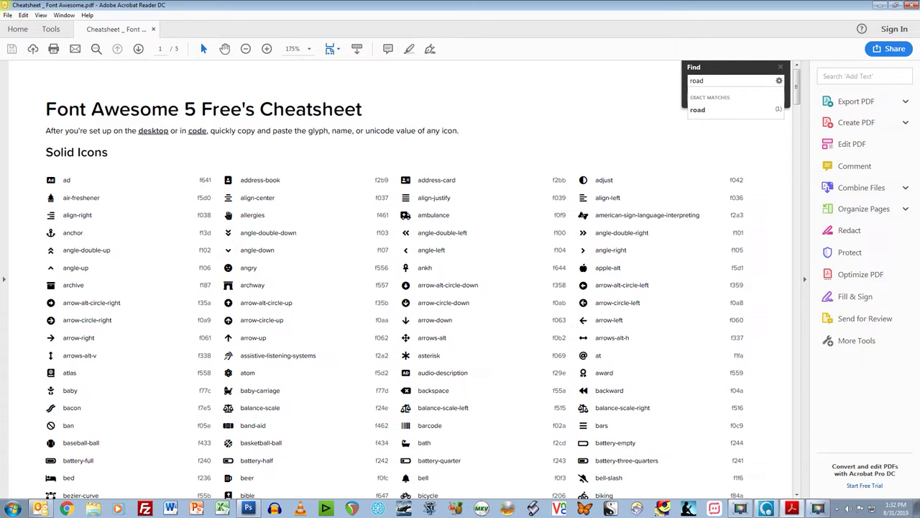
key(Return)
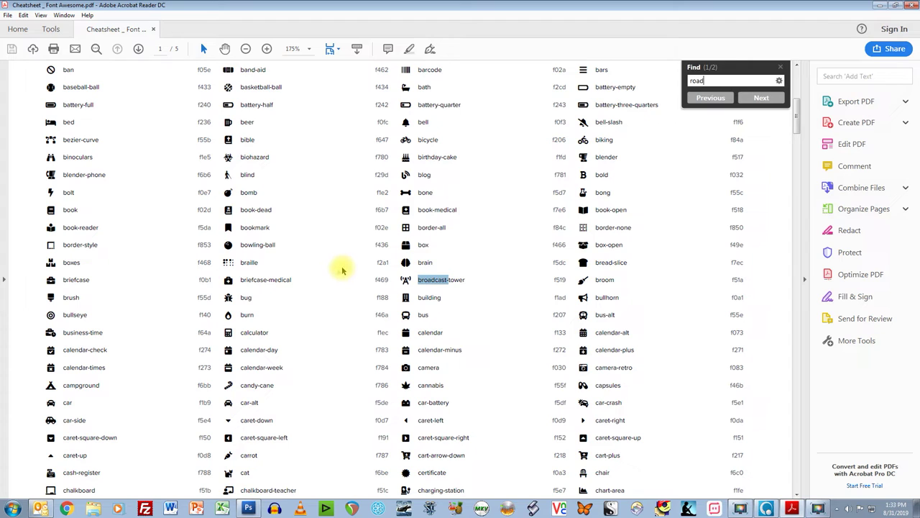
key(BackSpace)
key(BackSpace)
key(BackSpace)
key(BackSpace)
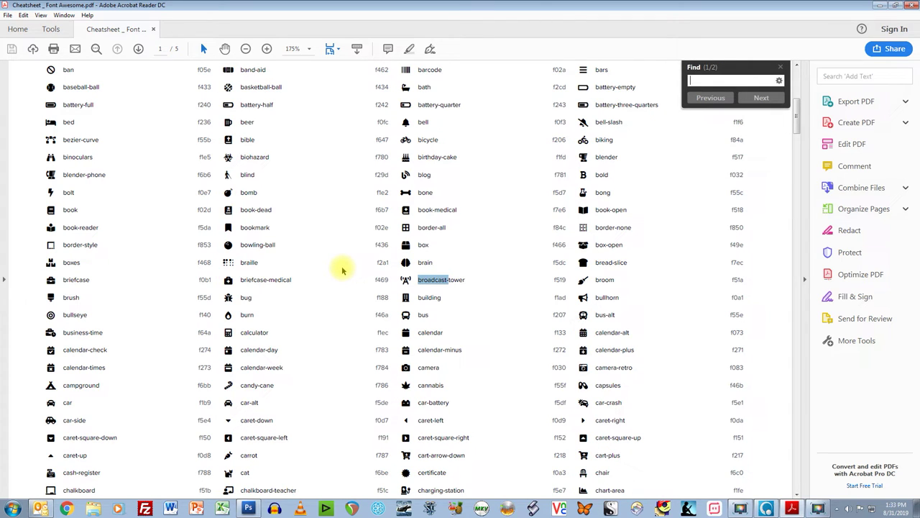
Step: Search the cheatsheet for “book” and copy the glyph of the book-open icon
text(book)
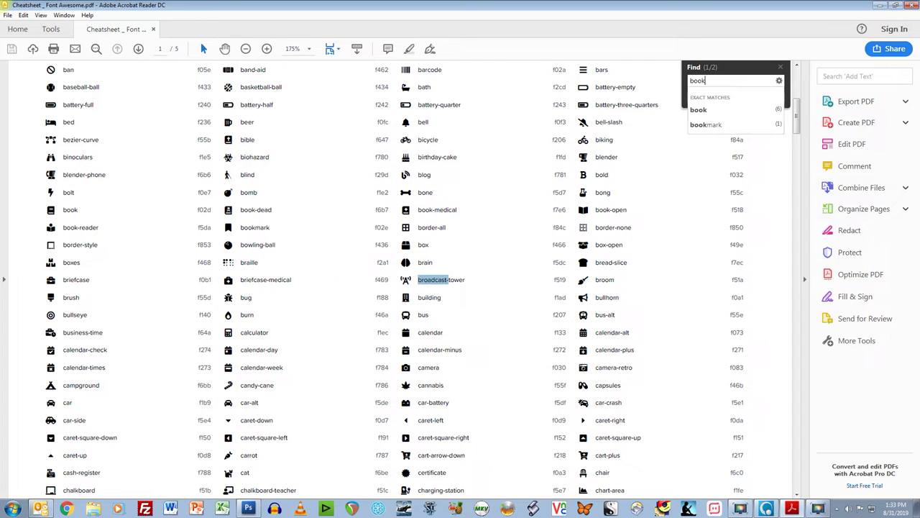
key(Return)
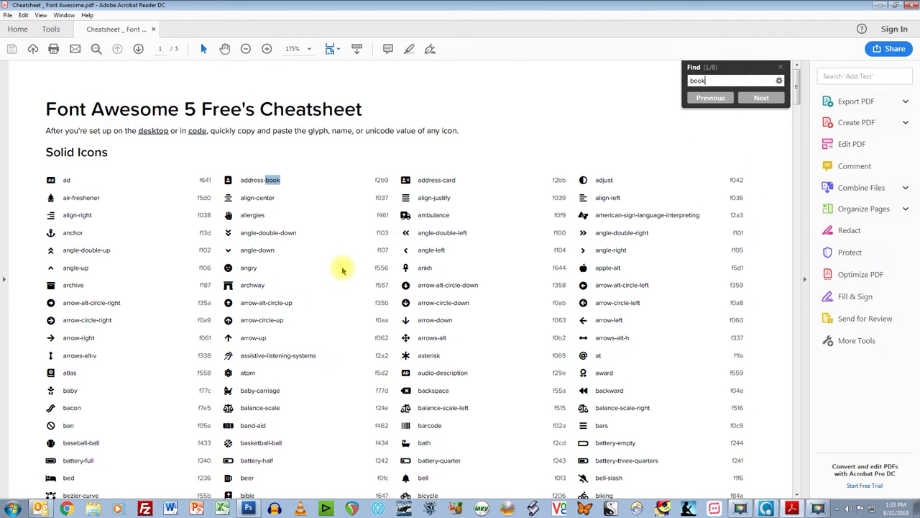
key(Return)
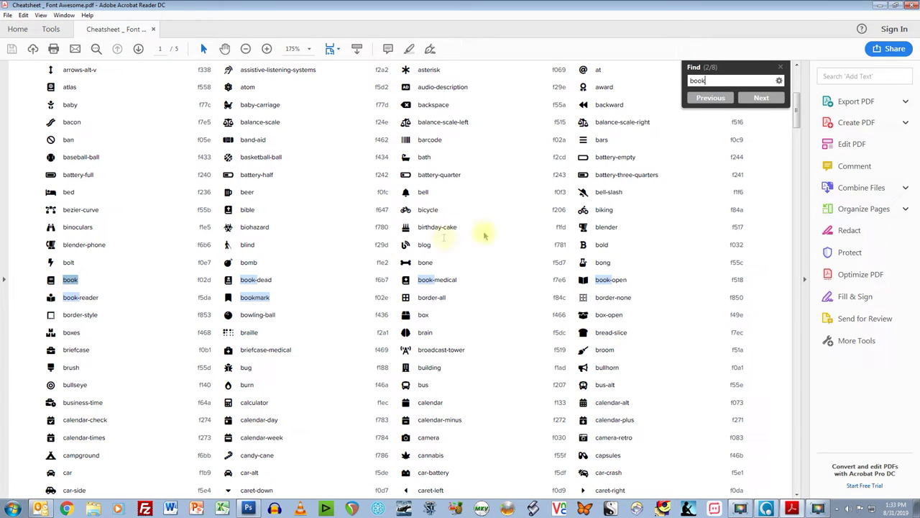
click(610, 280)
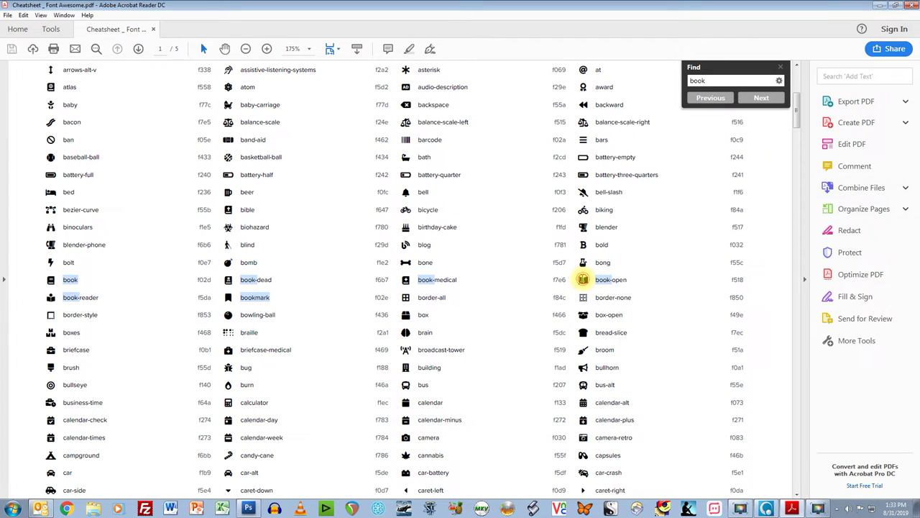
click(583, 279)
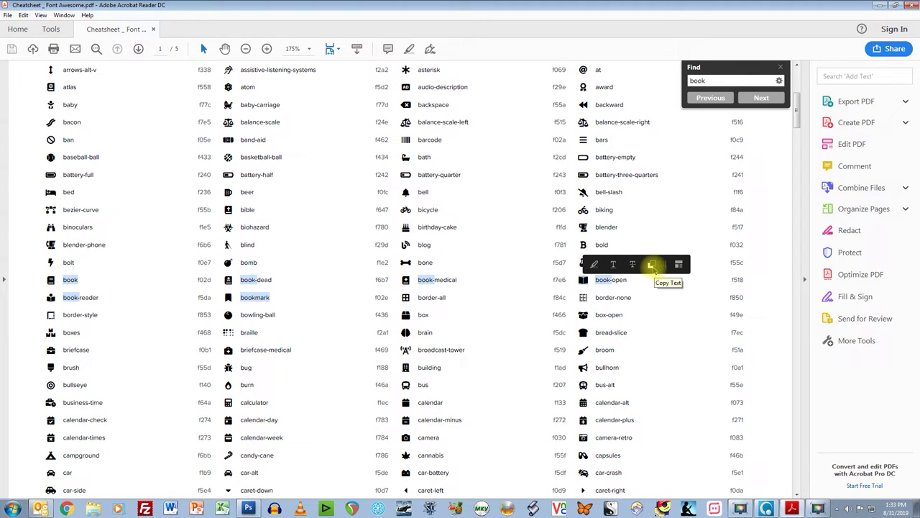
click(651, 266)
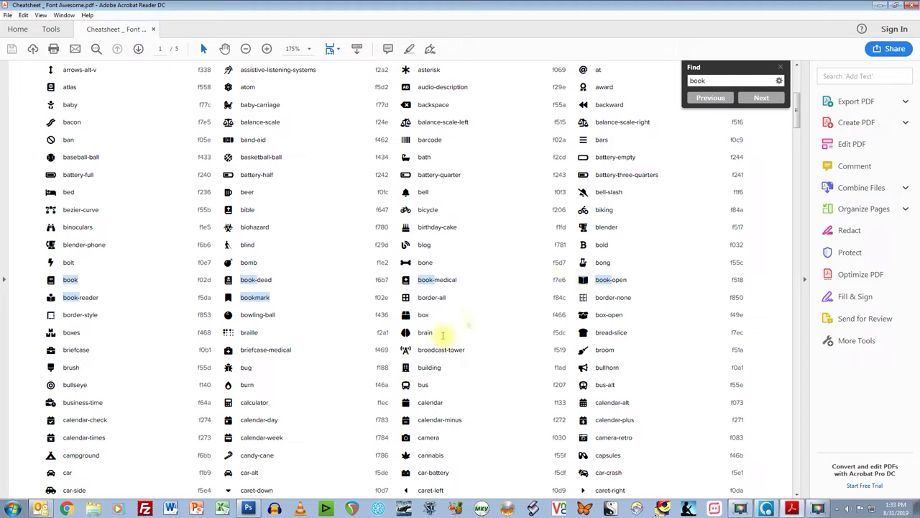
Step: Switch back to Photoshop and replace the “ICON” text with the copied book-open glyph
click(249, 508)
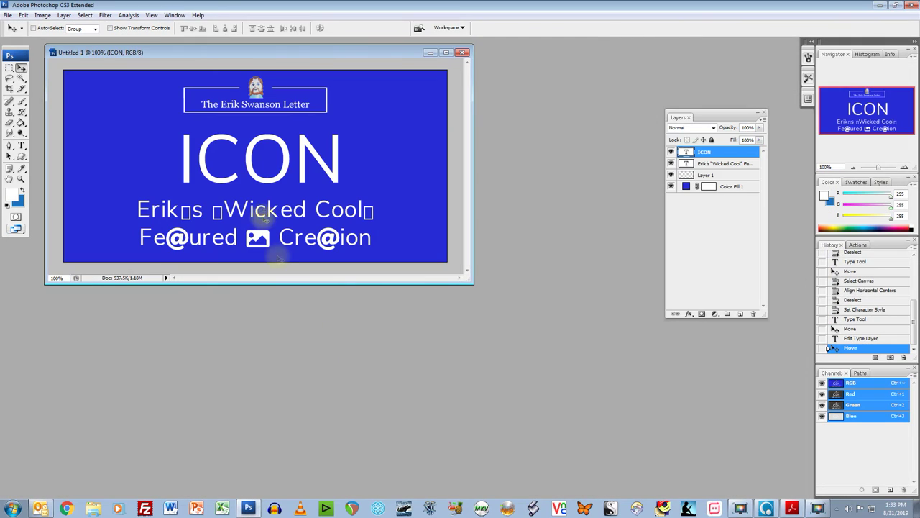
click(21, 145)
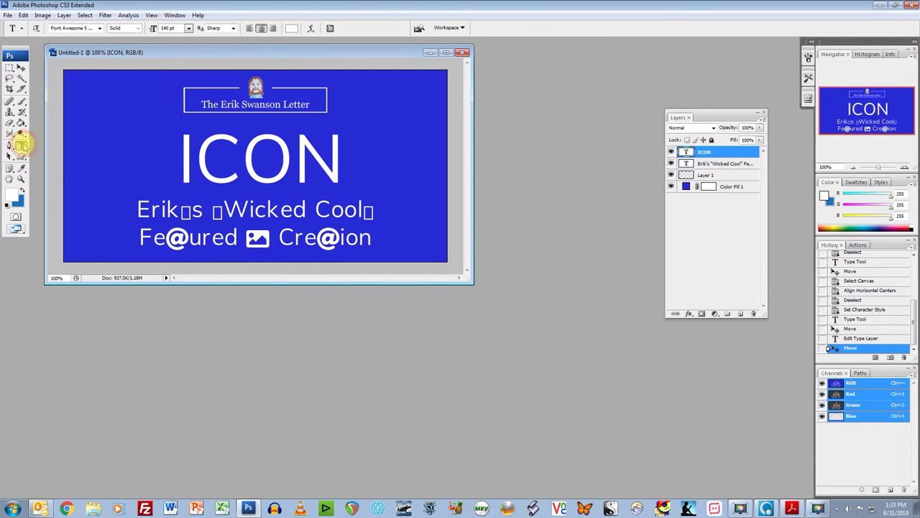
double_click(233, 153)
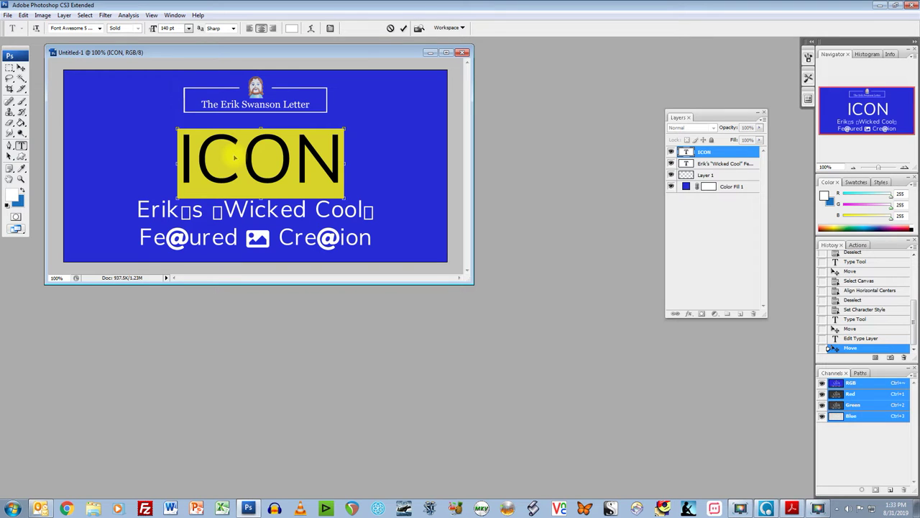
key(ctrl+v)
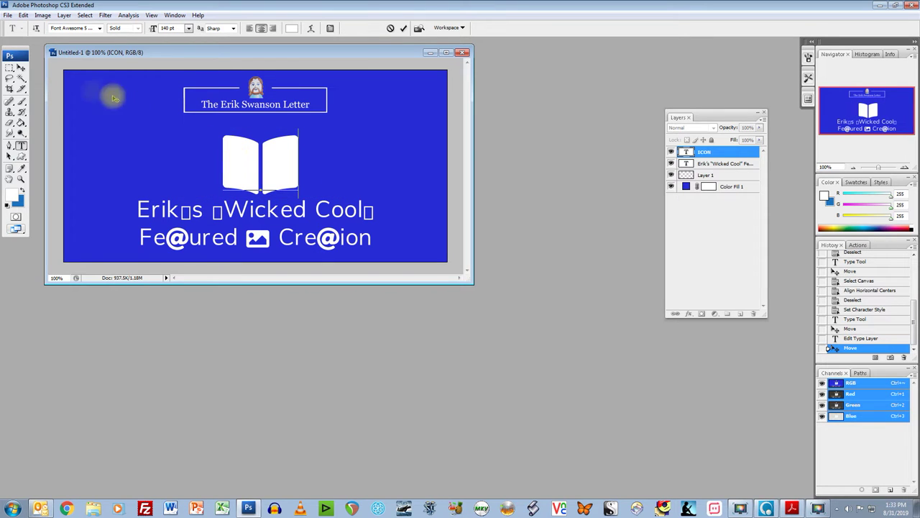
click(21, 67)
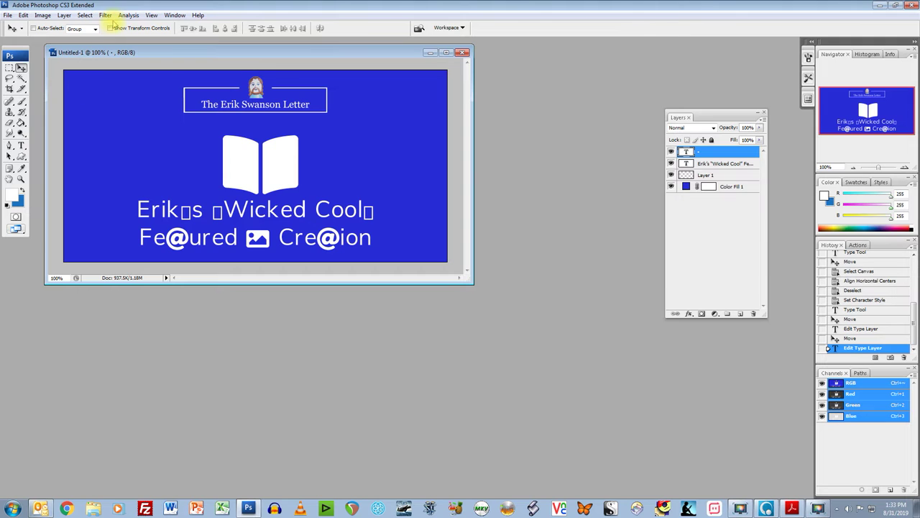
Step: Align the book icon's horizontal and vertical centers to the whole canvas, and deselect
click(84, 15)
click(88, 25)
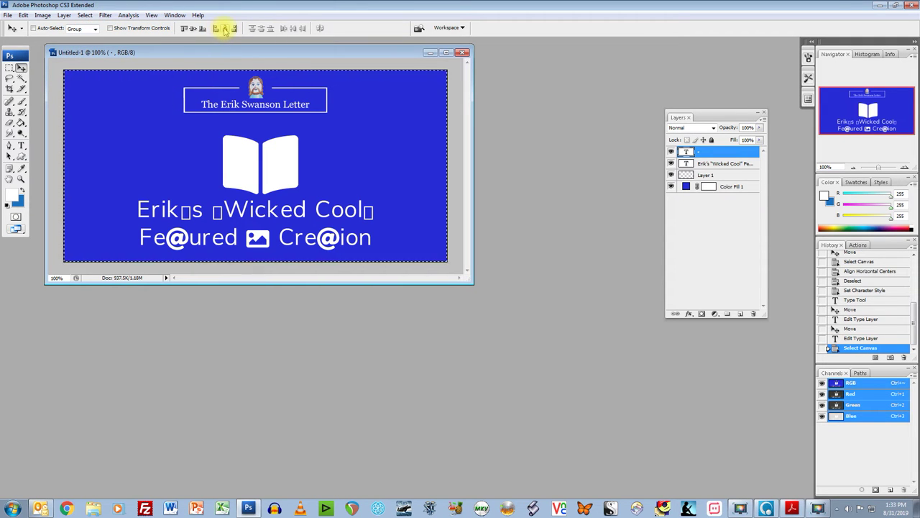
click(224, 29)
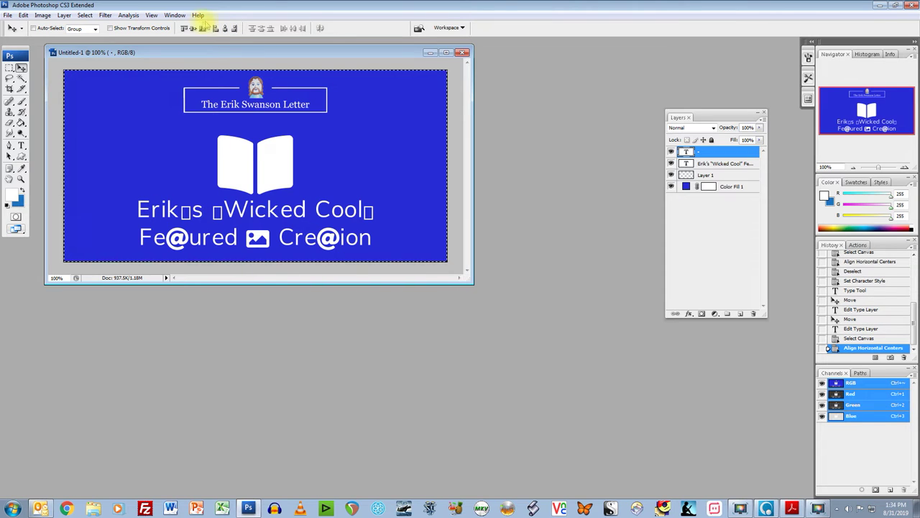
click(192, 30)
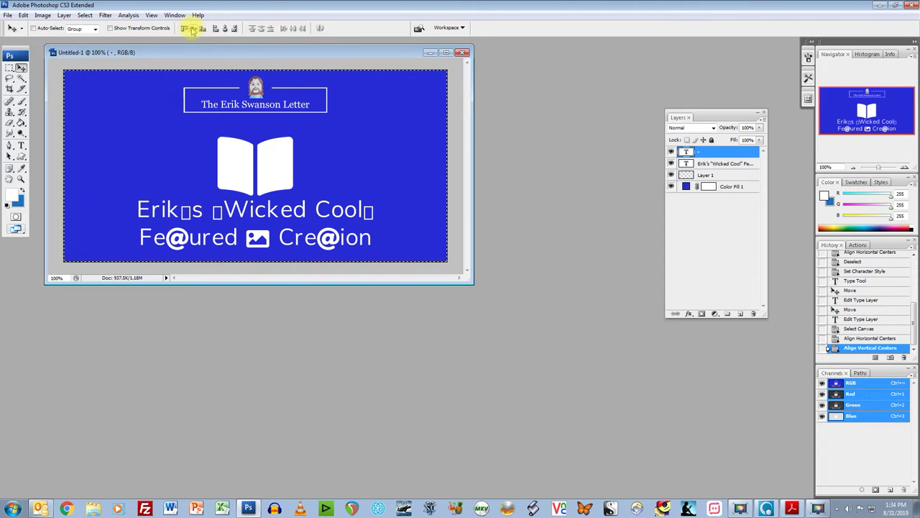
click(85, 15)
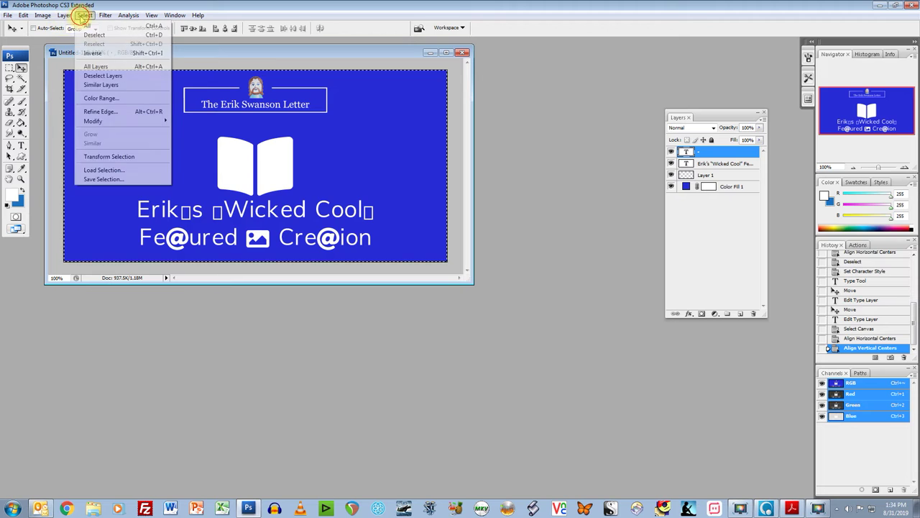
click(95, 40)
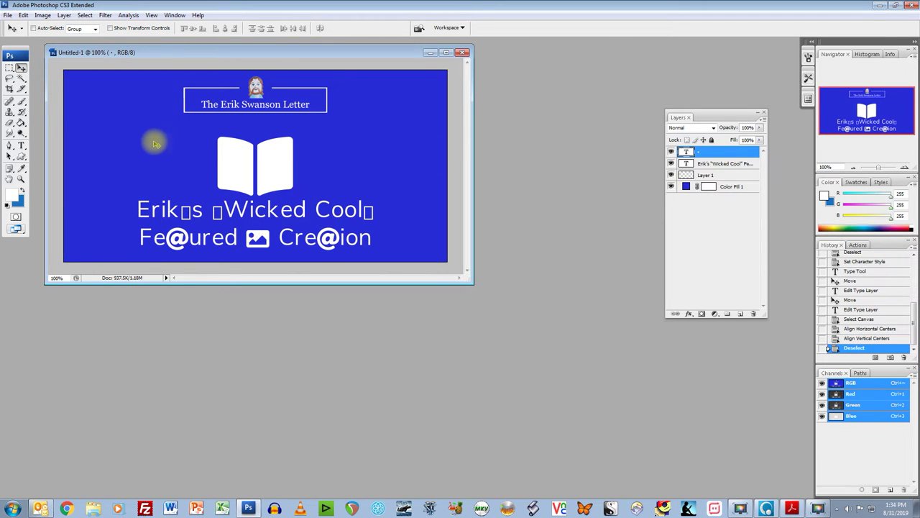
Step: Nudge the book icon slightly upward, away from the title, and shift the document window a little
key(Up)
key(Up)
key(Up)
key(Up)
key(Up)
key(Up)
key(Up)
key(Up)
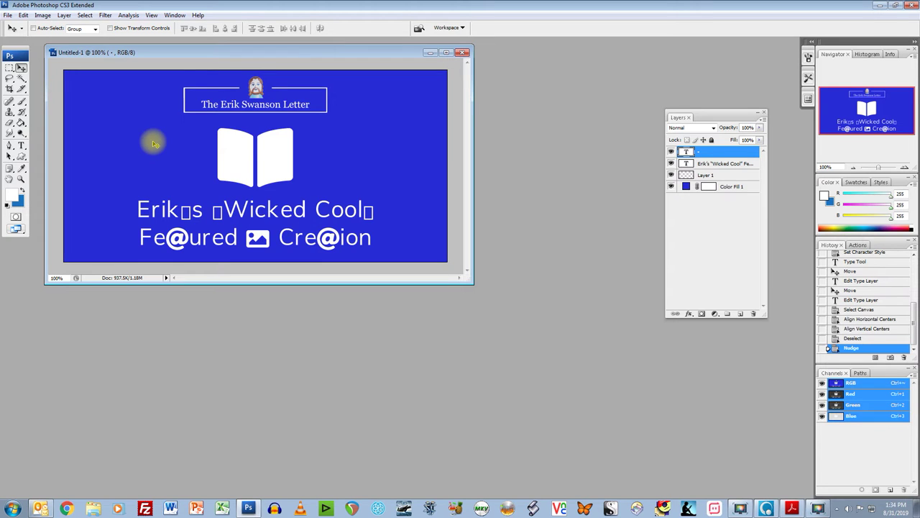
drag(274, 54, 284, 56)
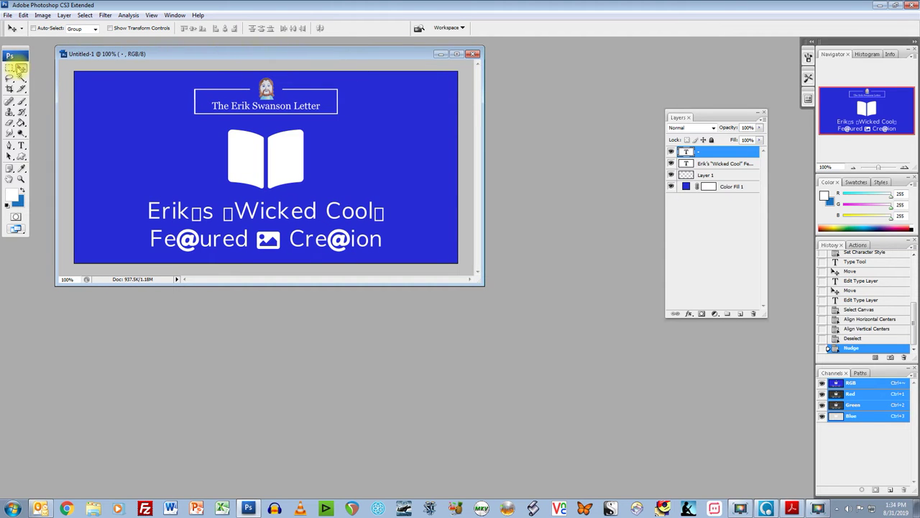
Step: Select a full-width rectangular band between the logo and the title, and transform the selection to fit that gap
click(9, 68)
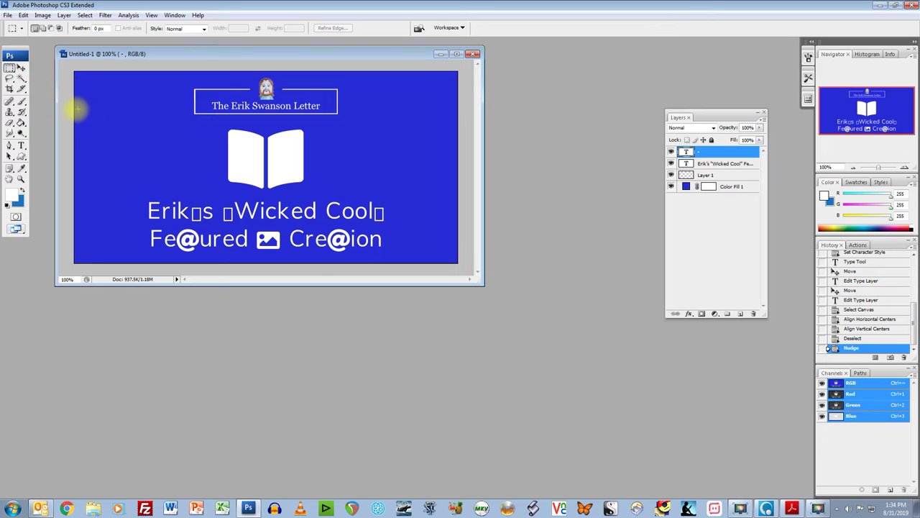
drag(65, 111, 467, 199)
click(84, 15)
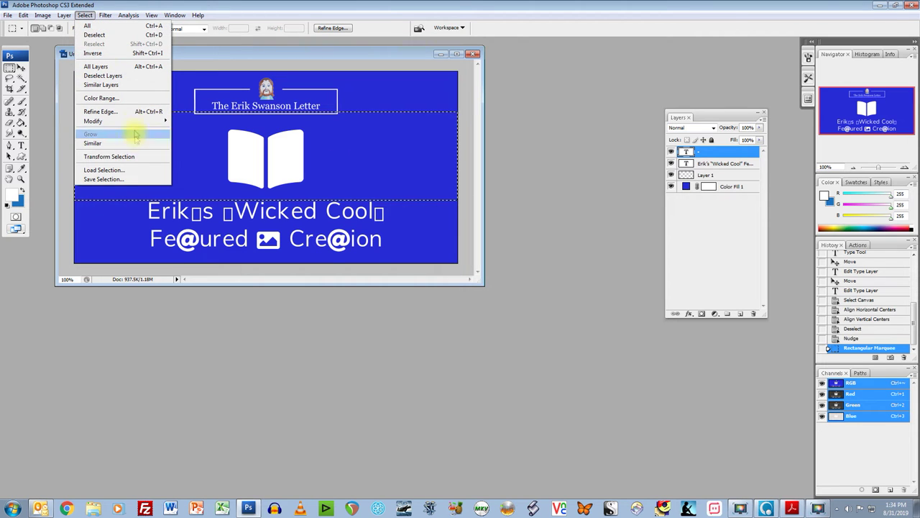
click(128, 156)
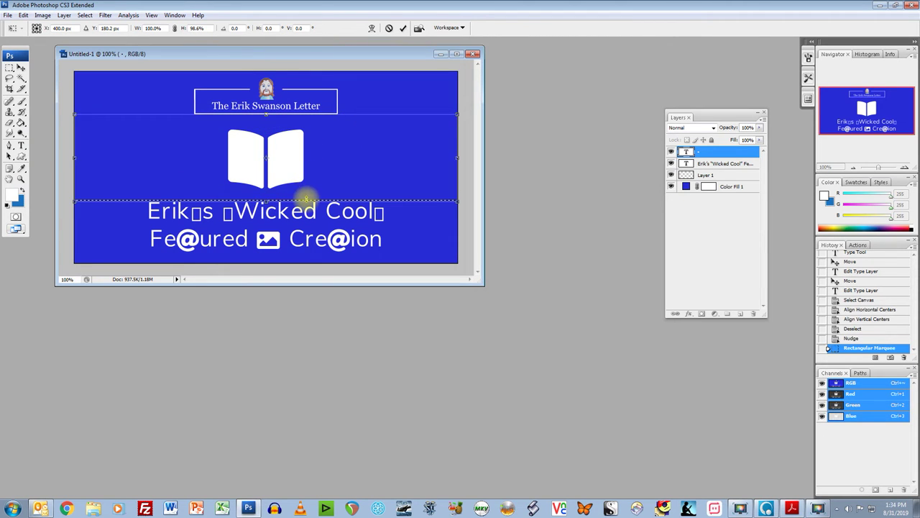
click(403, 28)
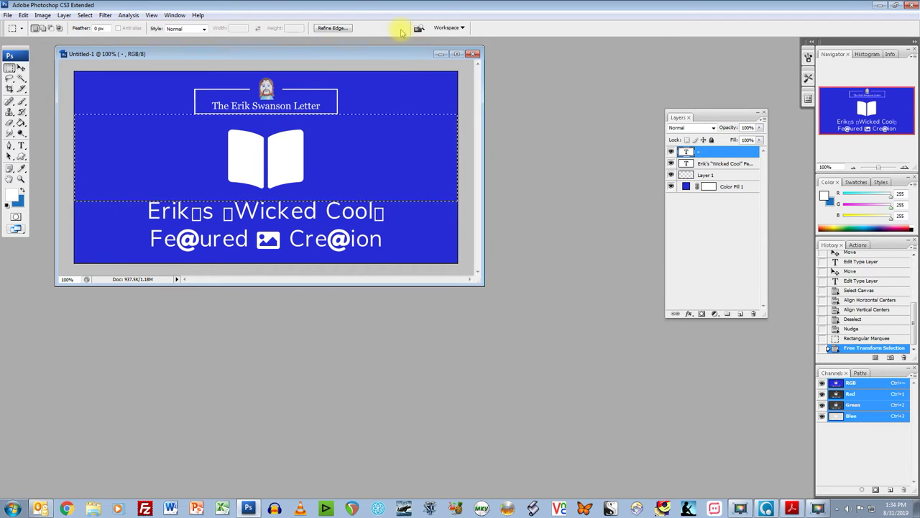
Step: Align the book icon's vertical center to the selected band, and deselect
click(21, 67)
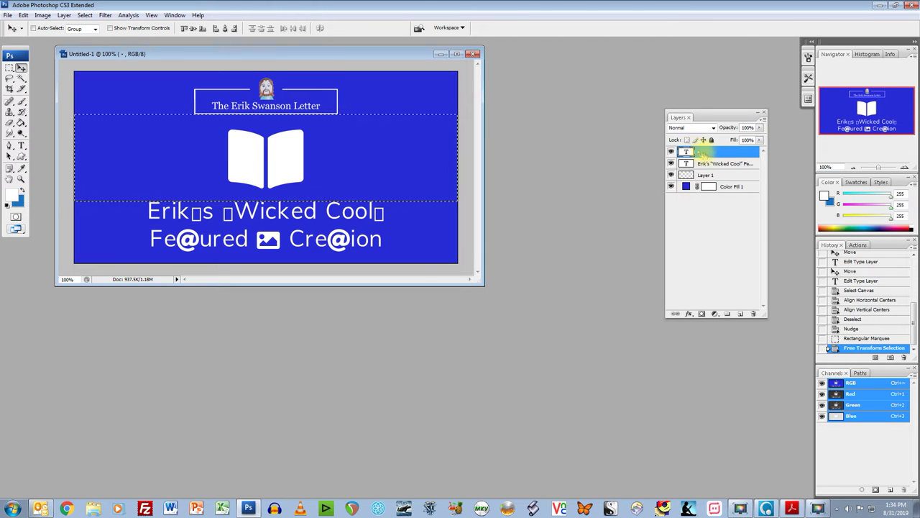
click(185, 27)
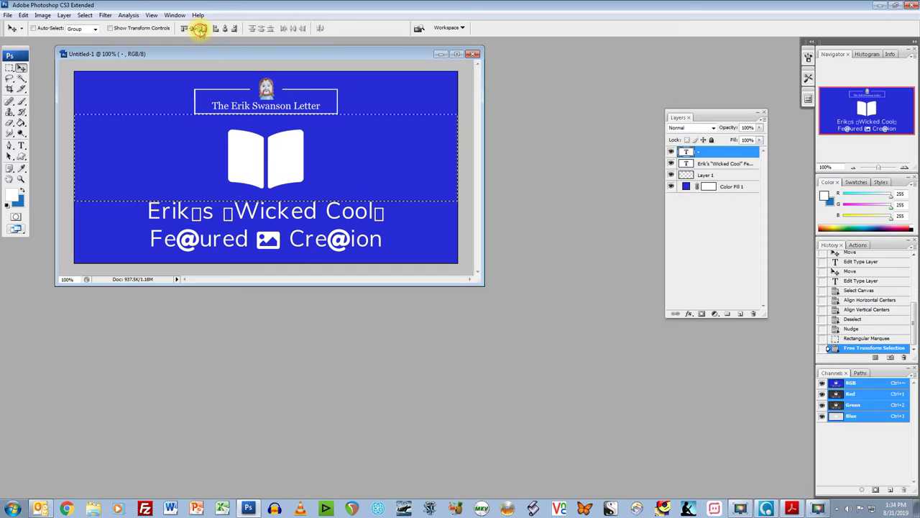
click(185, 27)
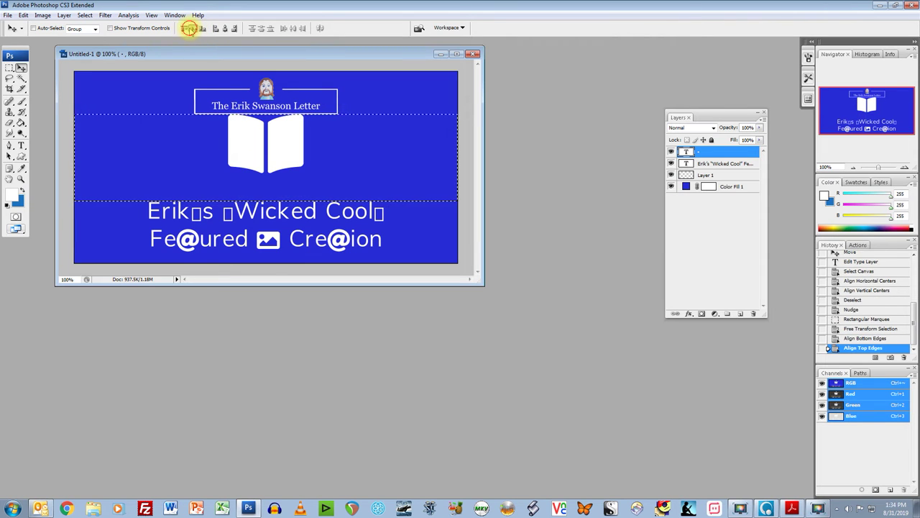
click(193, 28)
click(85, 15)
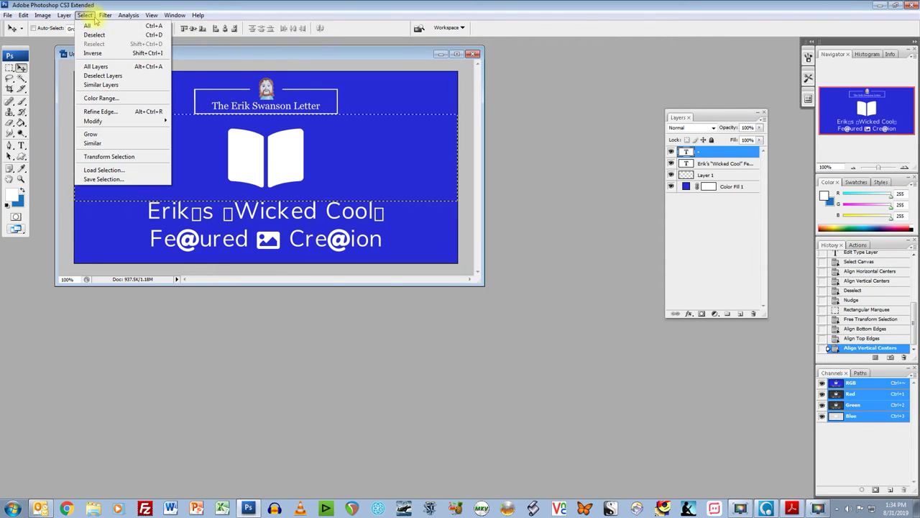
click(91, 29)
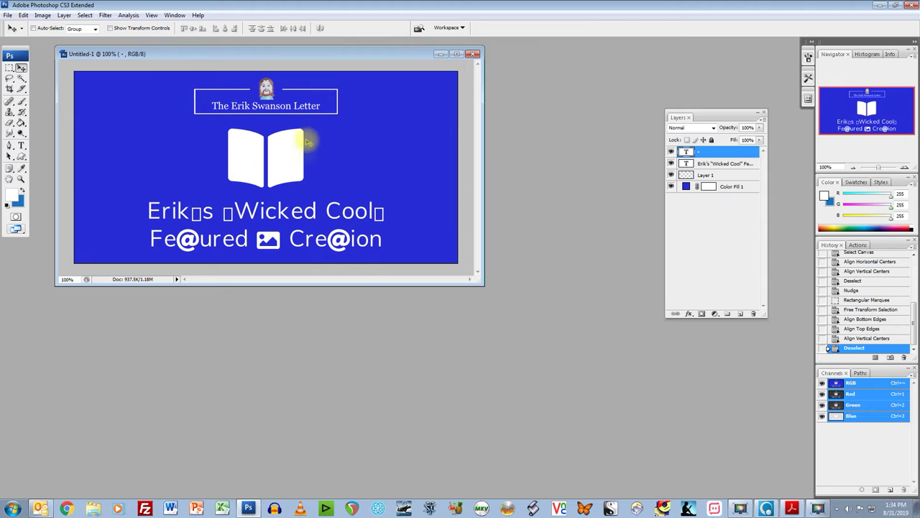
drag(320, 54, 315, 56)
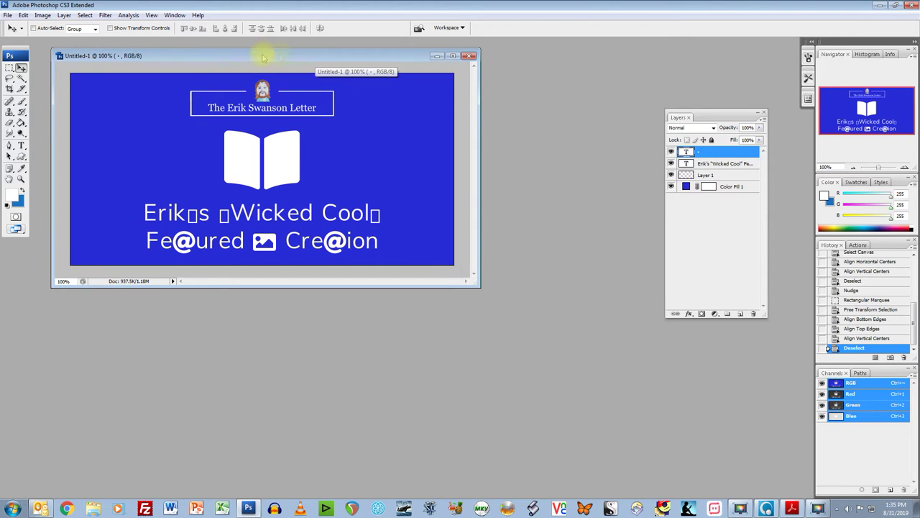
Step: Set the font of the whole two-line title to Georgia Regular and commit the text edit
click(21, 144)
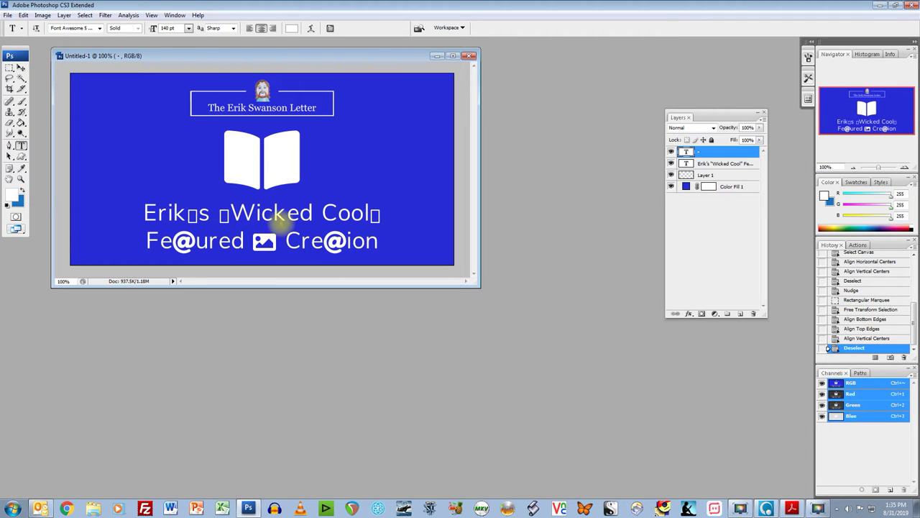
triple_click(263, 213)
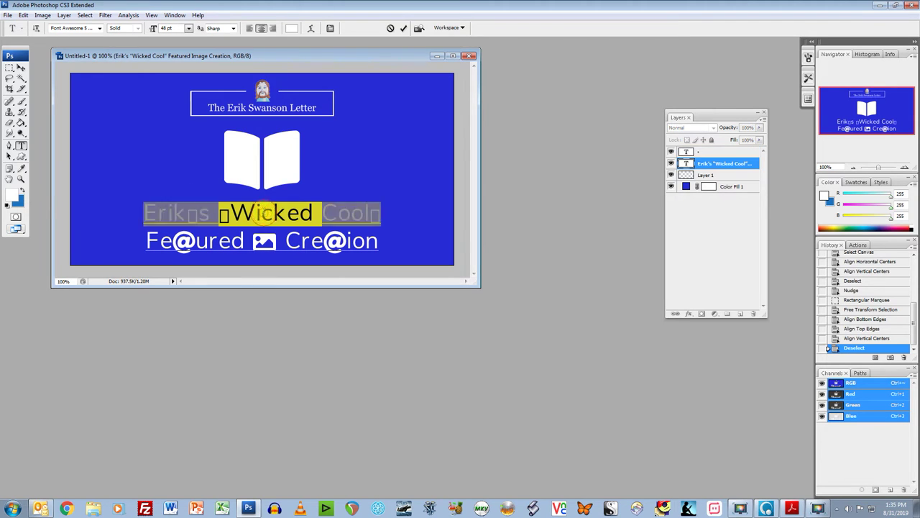
click(264, 213)
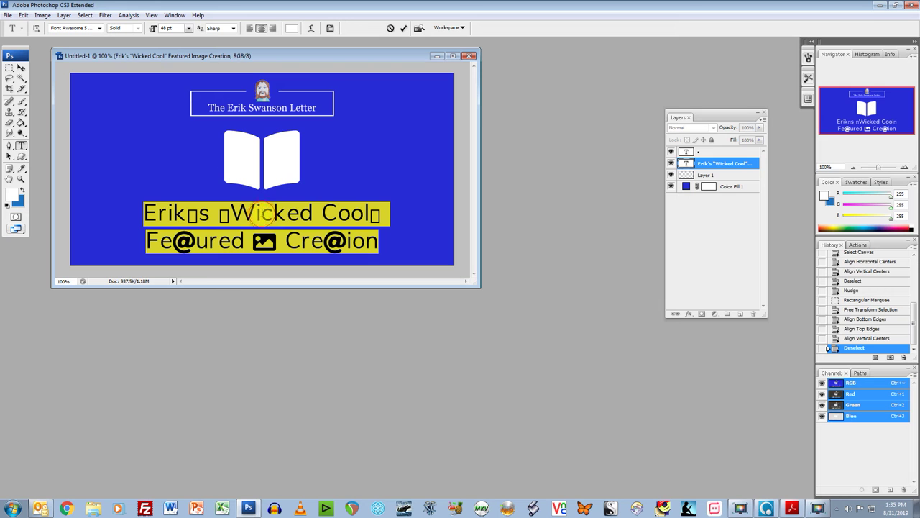
click(99, 28)
scroll(92, 77, up, 2)
scroll(92, 74, up, 6)
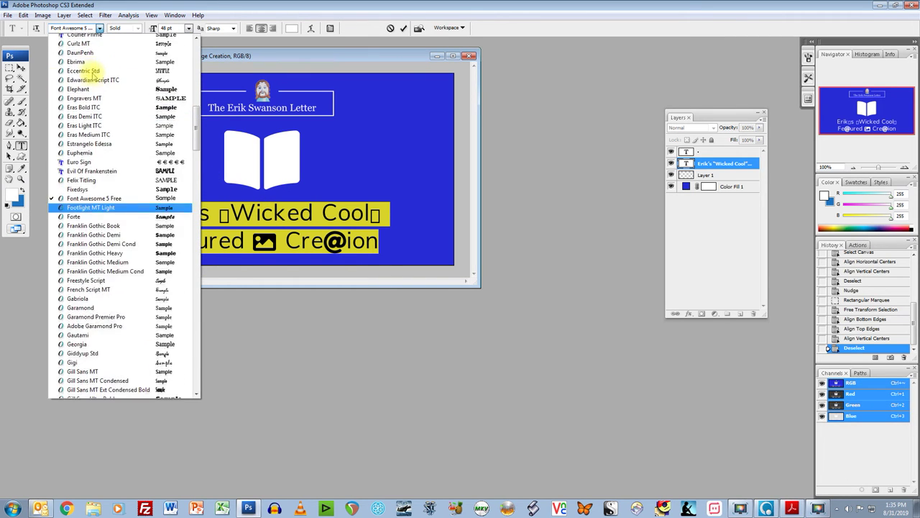
scroll(115, 230, down, 4)
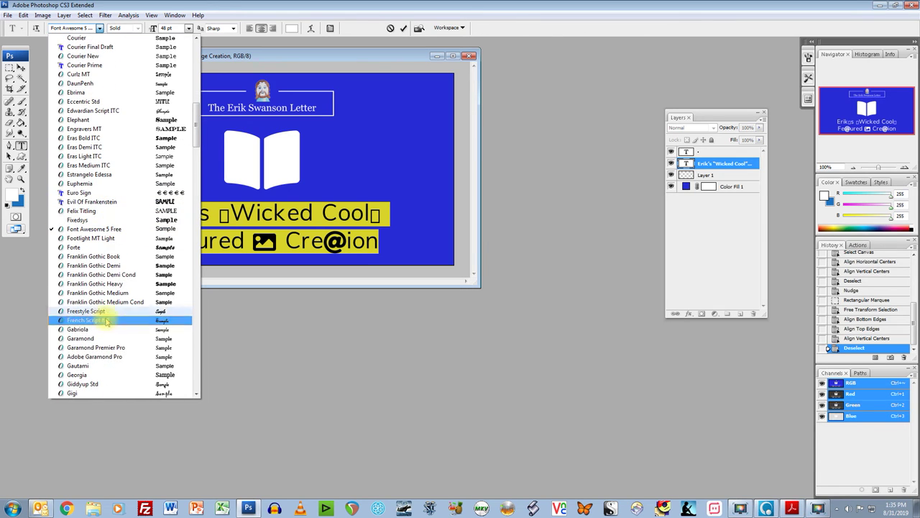
click(90, 374)
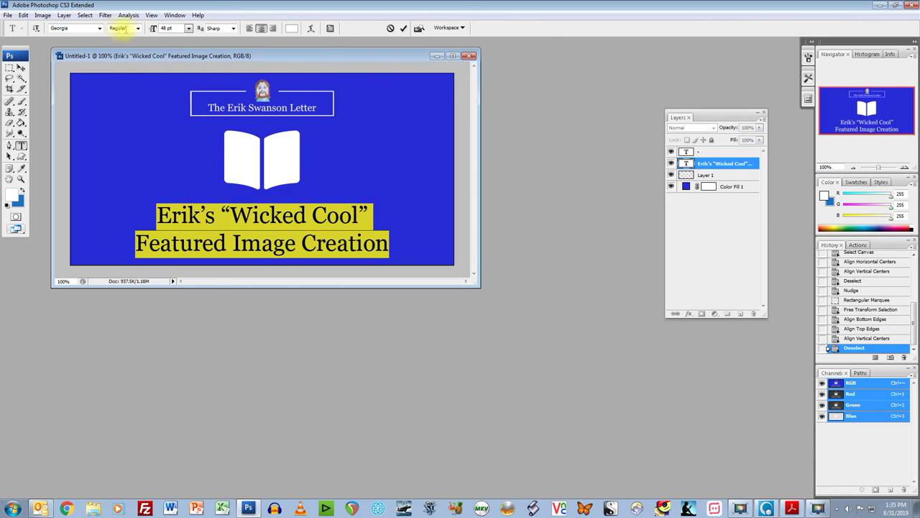
click(21, 66)
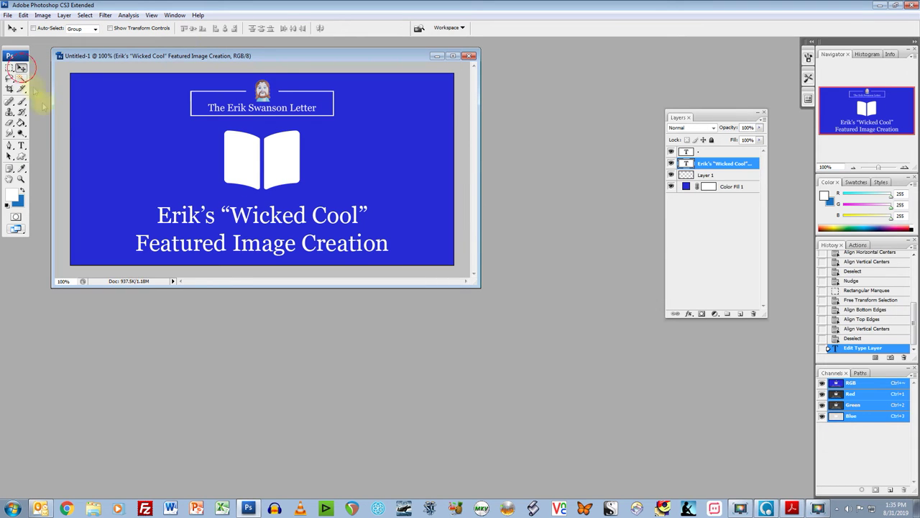
mouse_move(280, 56)
mouse_down()
mouse_move(292, 57)
mouse_move(279, 53)
mouse_up()
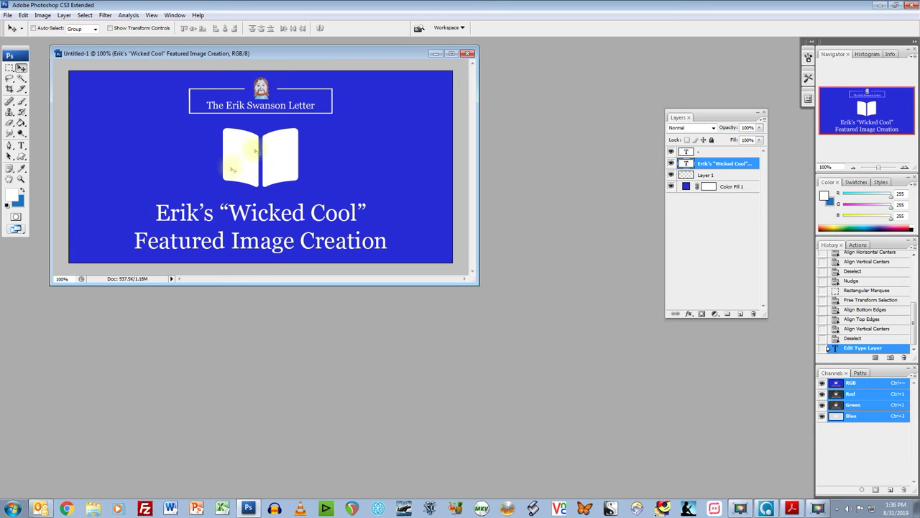
Step: Save the layered document to the Desktop as a Photoshop file named TEMPLATE
mouse_move(274, 53)
mouse_down()
mouse_move(285, 62)
mouse_move(269, 59)
mouse_up()
click(7, 15)
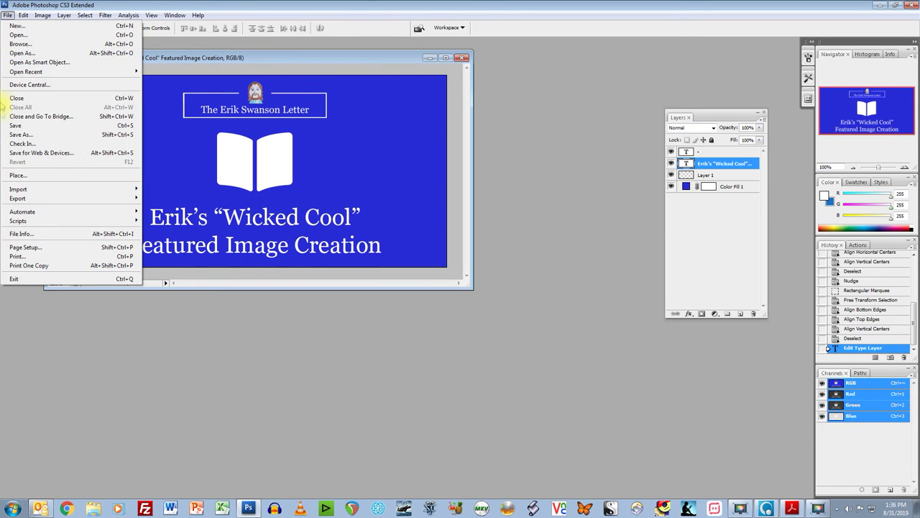
click(52, 135)
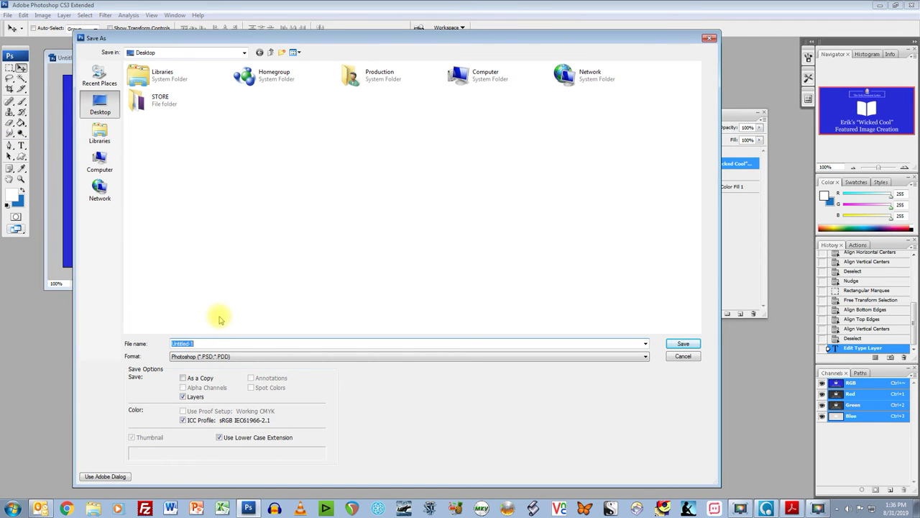
text(YR)
key(BackSpace)
key(BackSpace)
text(TEMPLATE)
key(Return)
key(Return)
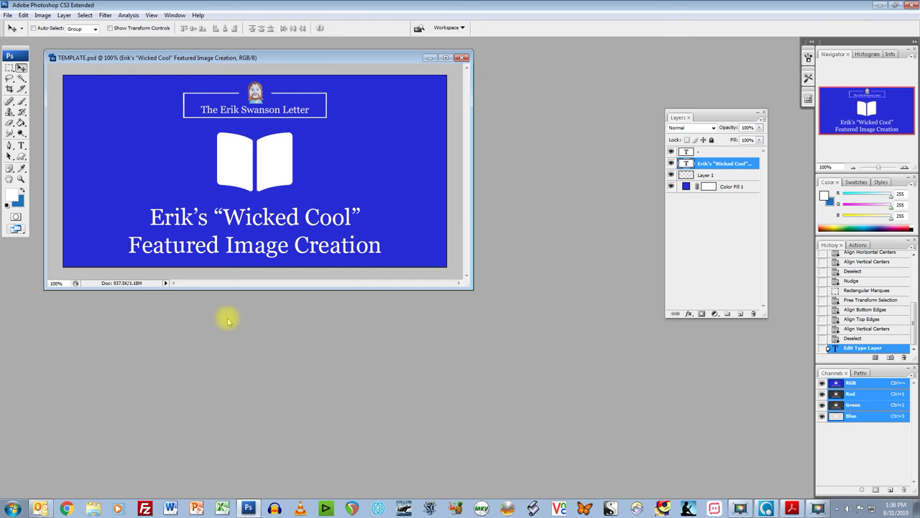
Step: Close the saved template document and minimize Photoshop and Acrobat Reader to reveal the desktop
click(461, 57)
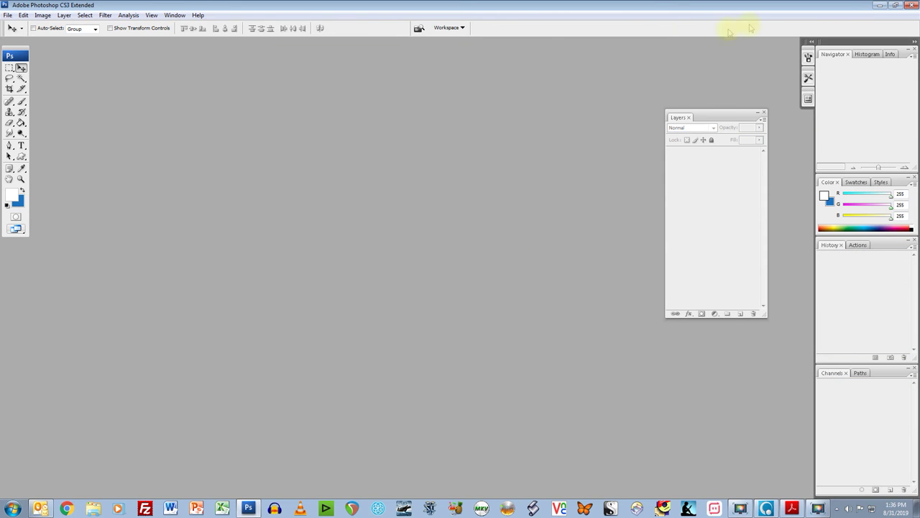
click(879, 5)
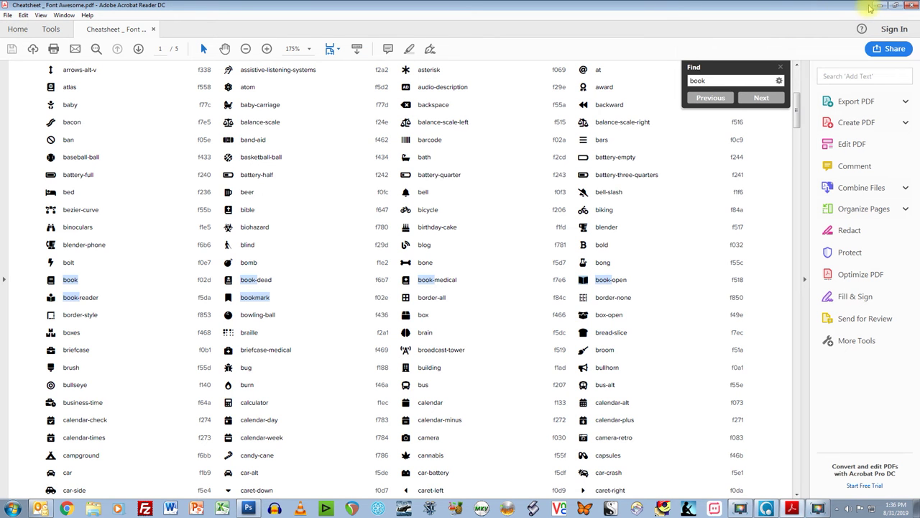
click(878, 5)
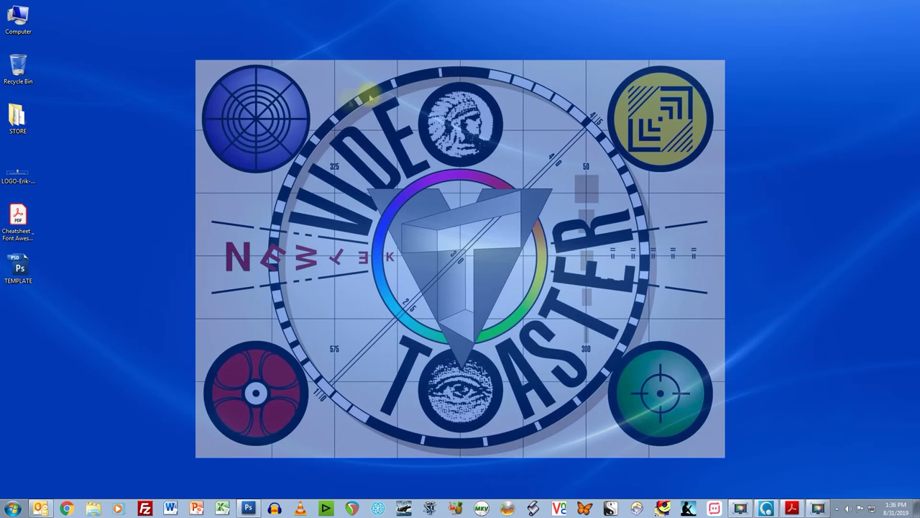
Step: Reopen the TEMPLATE file from the desktop in Photoshop and enlarge its window to show the whole canvas
drag(31, 267, 92, 218)
double_click(92, 218)
drag(245, 39, 275, 59)
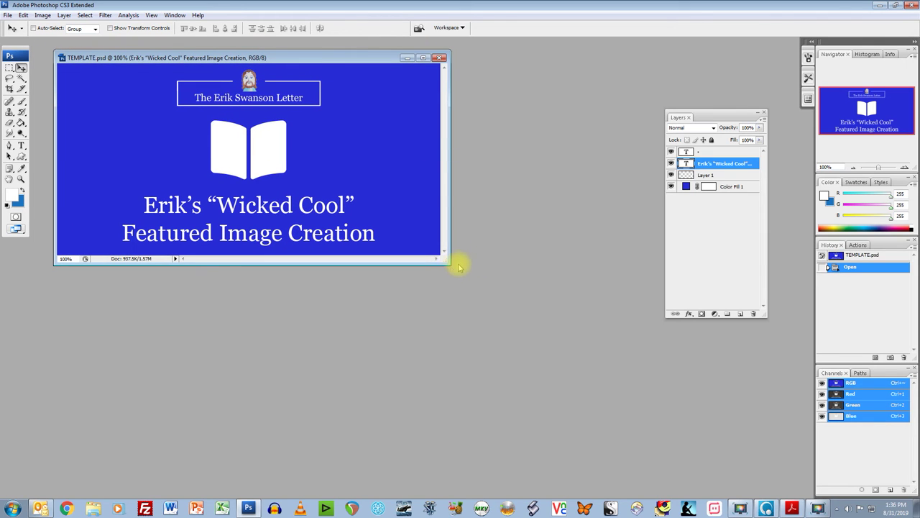
drag(449, 266, 476, 287)
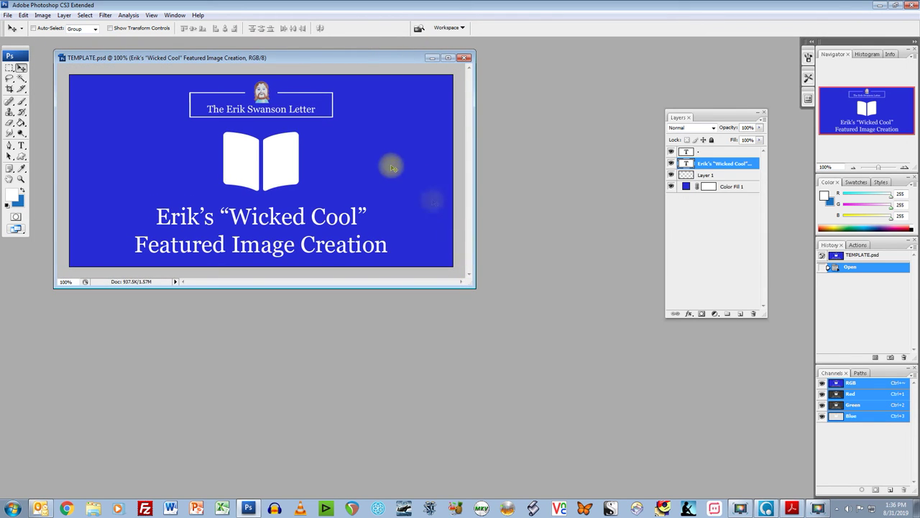
Step: Replace the title text with “How To Make” on the first line and “Many Images From One” on the second
click(20, 146)
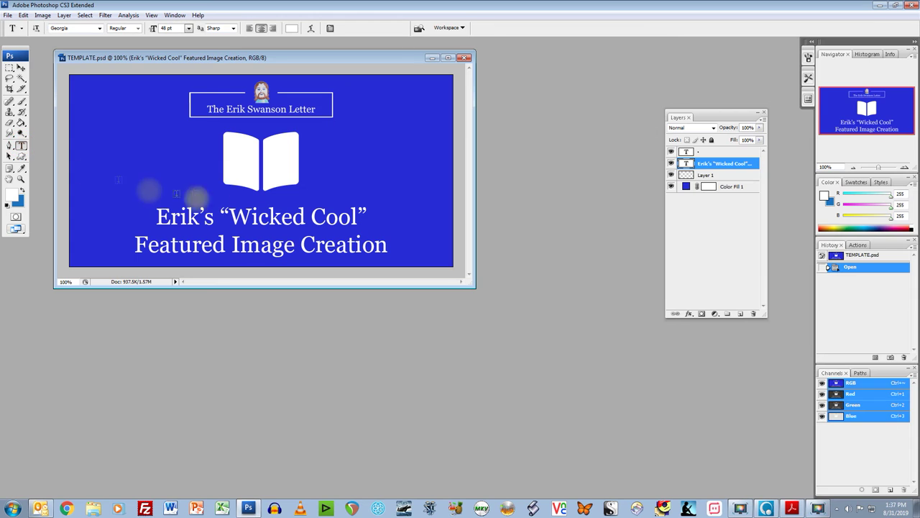
triple_click(223, 219)
click(221, 218)
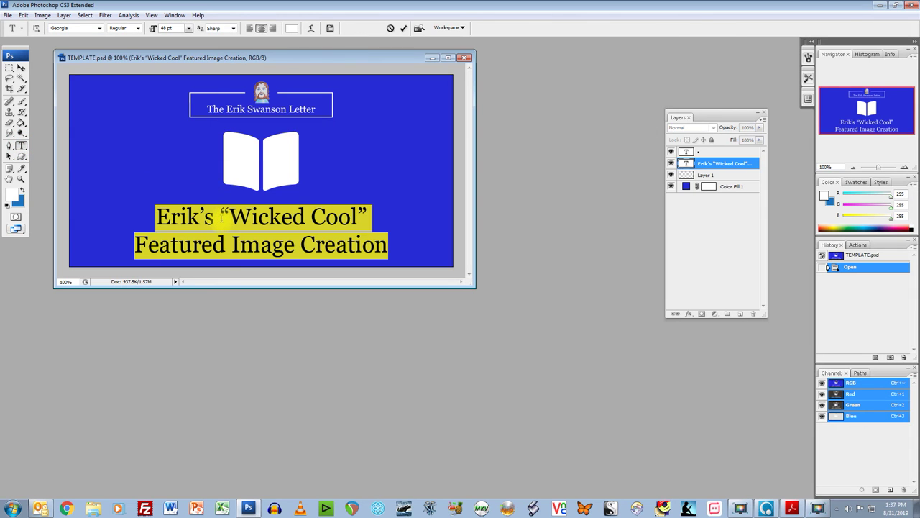
text(Ho T)
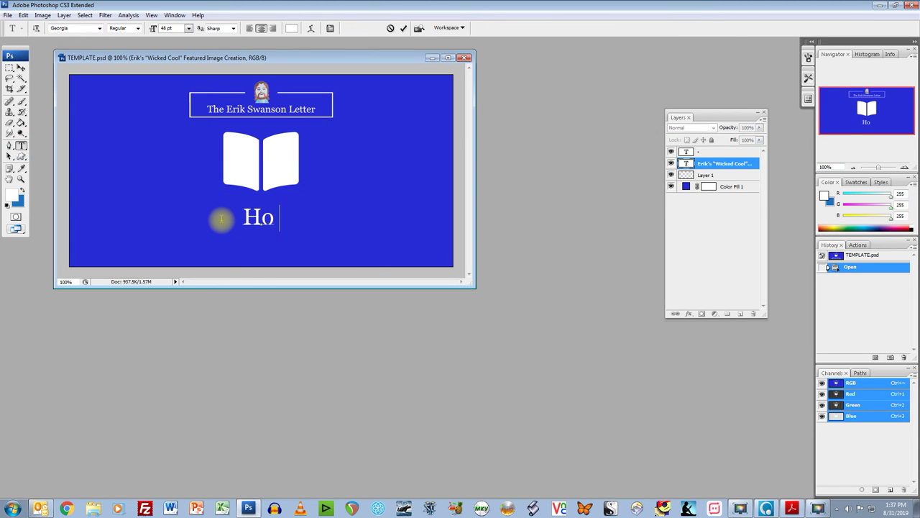
key(BackSpace)
key(BackSpace)
text(w To Make)
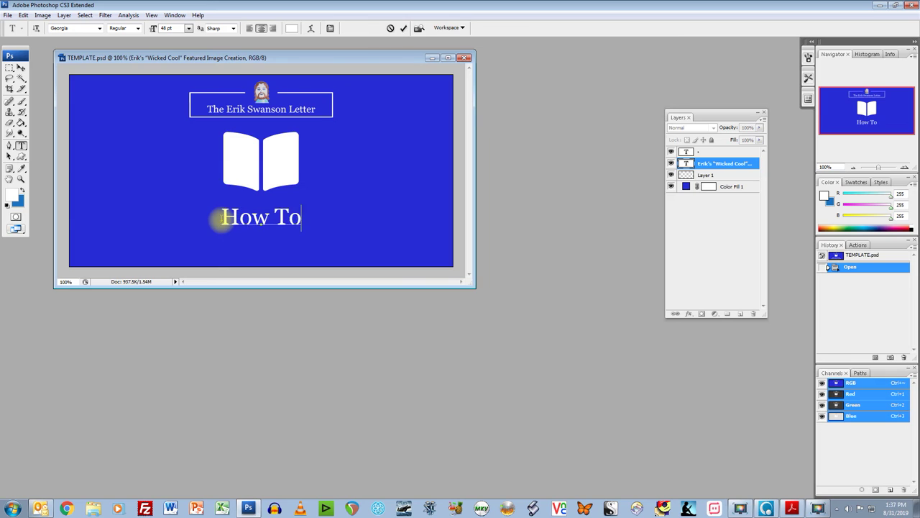
key(Return)
text(Many Images From One)
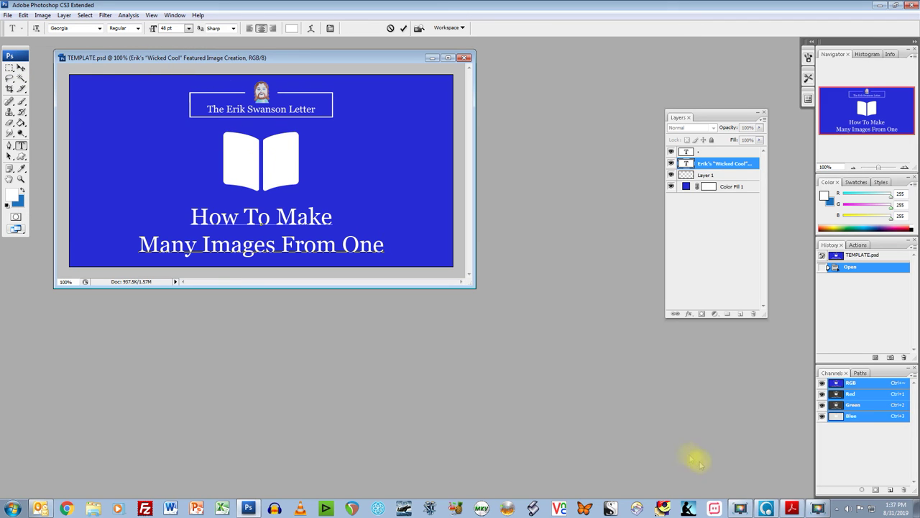
Step: Switch to the Font Awesome cheatsheet in Acrobat Reader, search for “bus” and copy the glyph of the bus icon
click(791, 507)
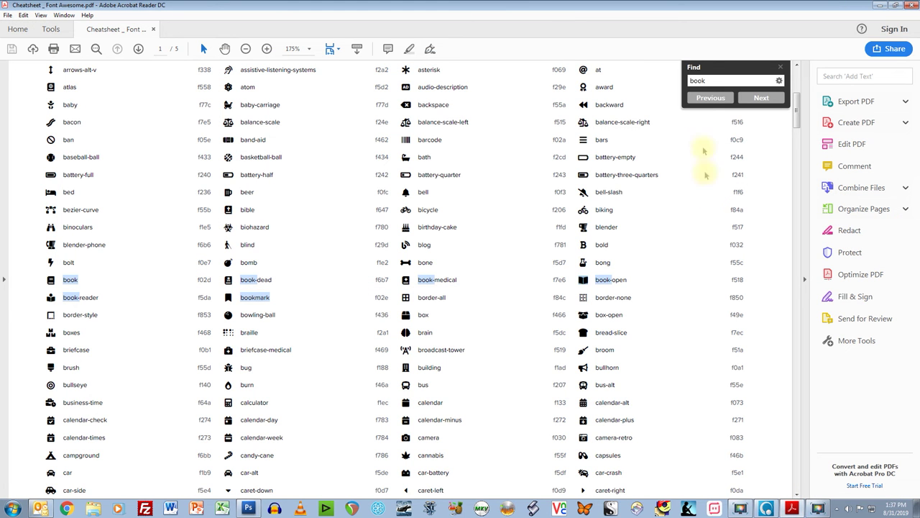
drag(719, 81, 656, 79)
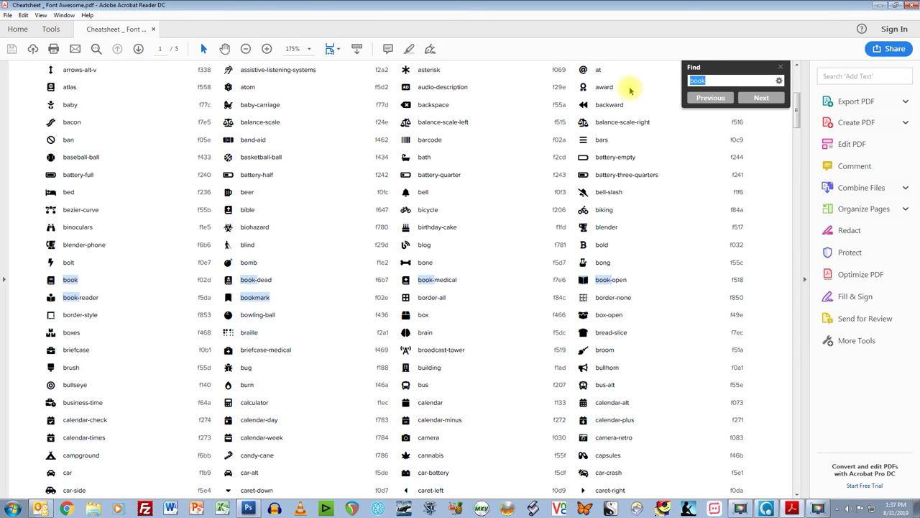
text(bus)
key(Return)
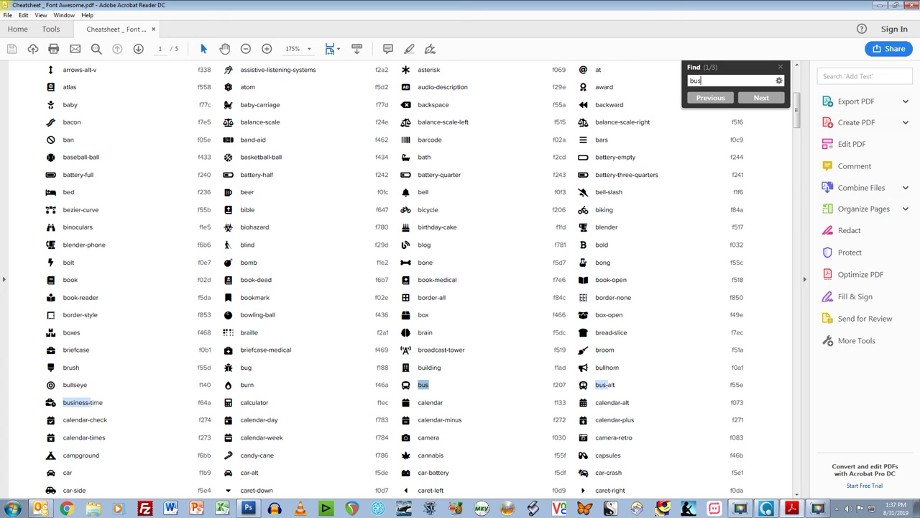
key(Return)
click(406, 386)
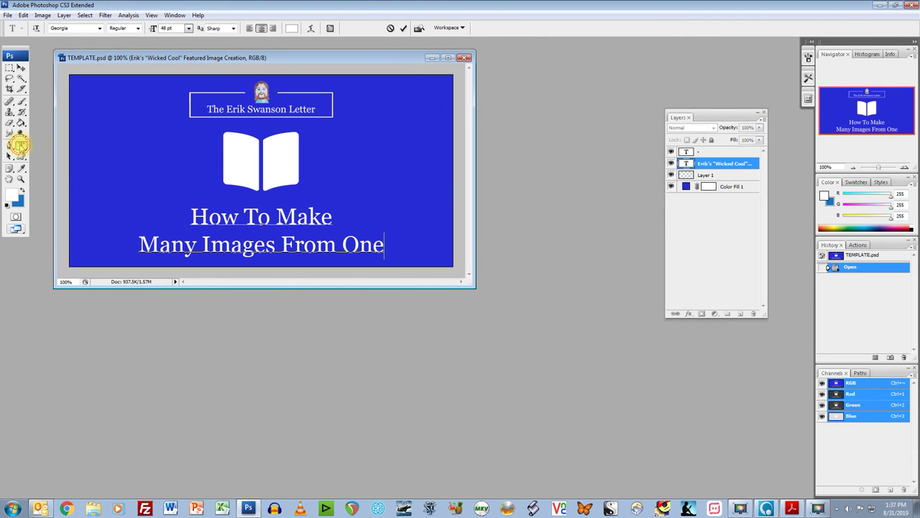
Step: Commit the title edit and replace the book icon with the copied bus glyph in the icon text layer
click(20, 67)
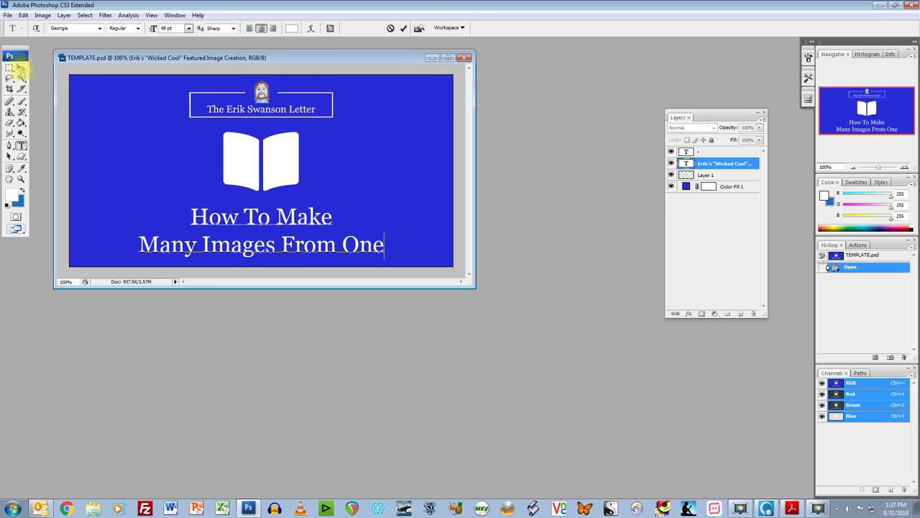
click(12, 146)
click(22, 145)
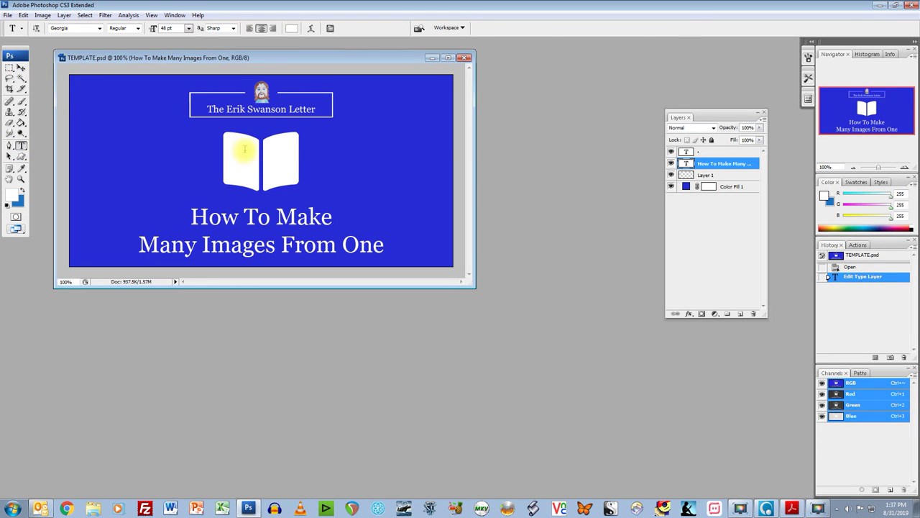
double_click(245, 151)
key(ctrl+v)
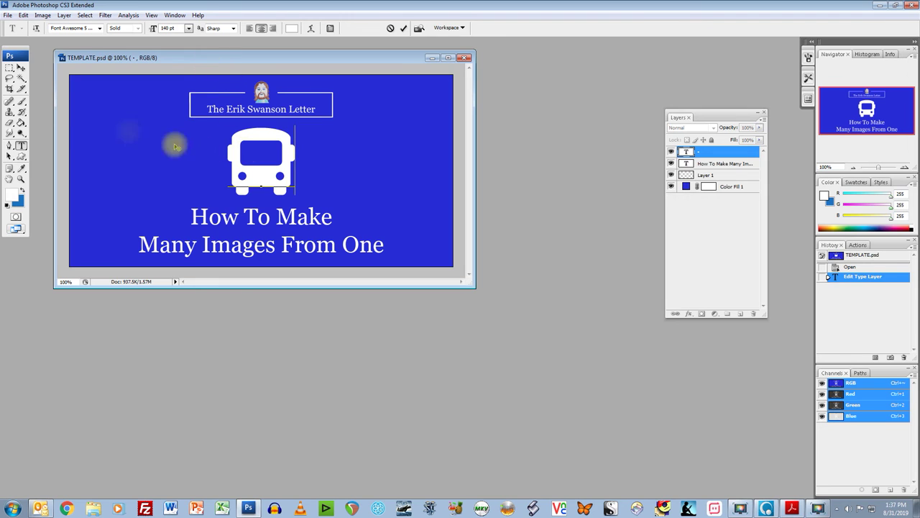
click(21, 67)
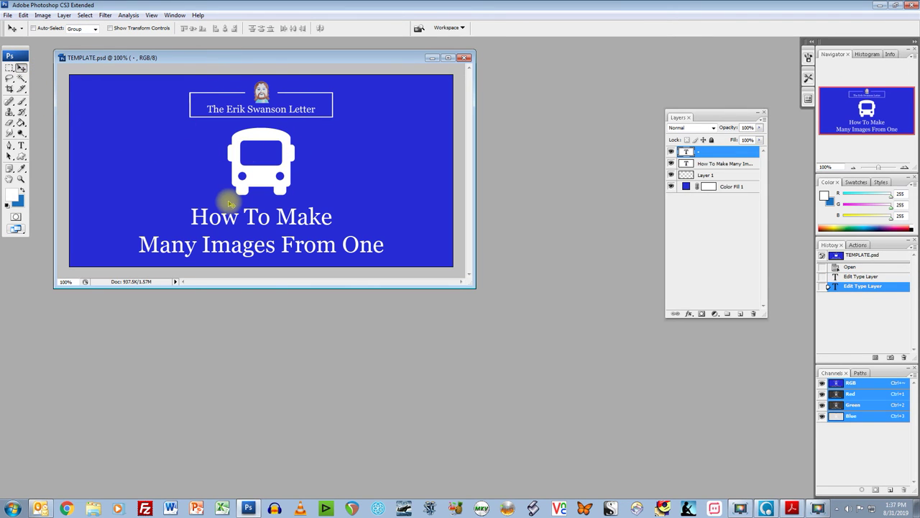
Step: Save the edited document to the desktop as a new Photoshop file named “Graphic 2” with maximized compatibility
click(8, 15)
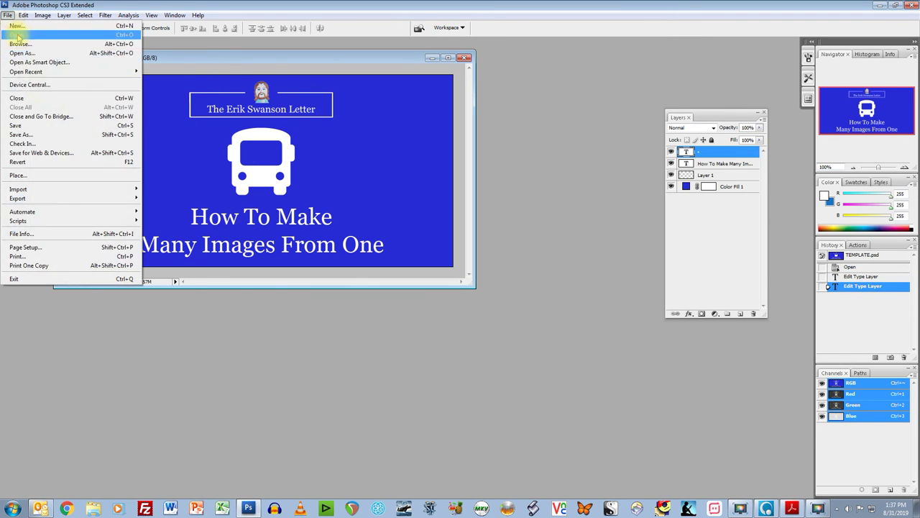
click(63, 134)
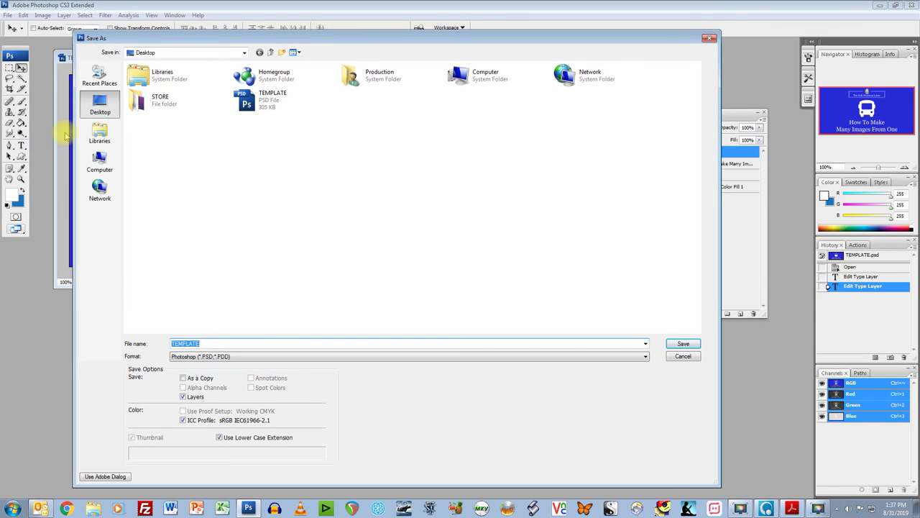
text(Graphic 2)
key(Return)
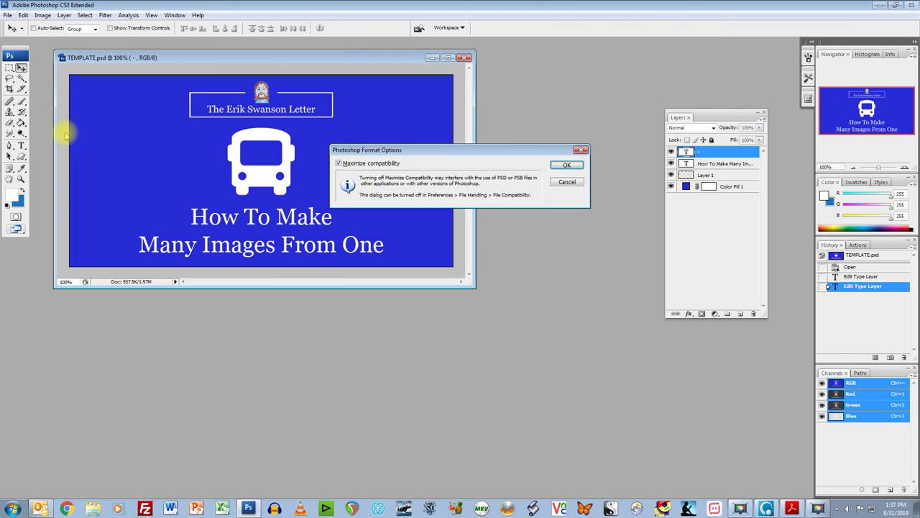
key(Return)
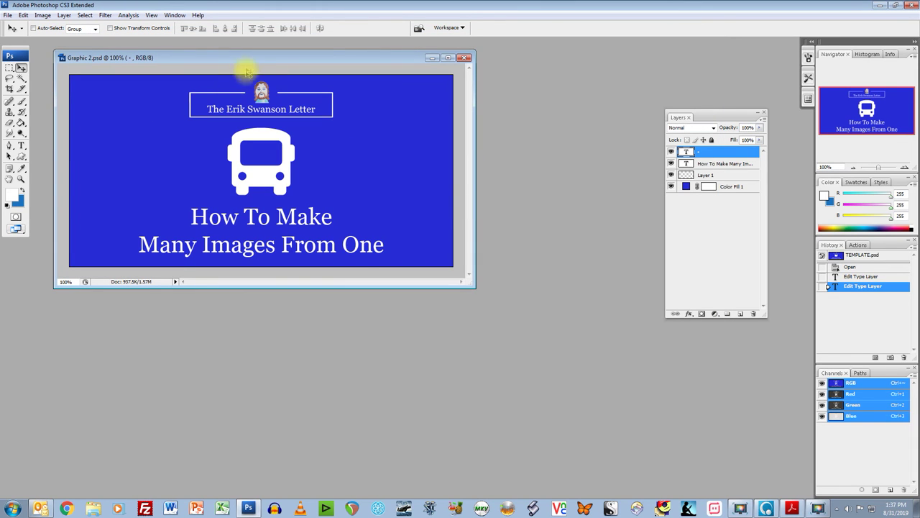
drag(237, 56, 238, 58)
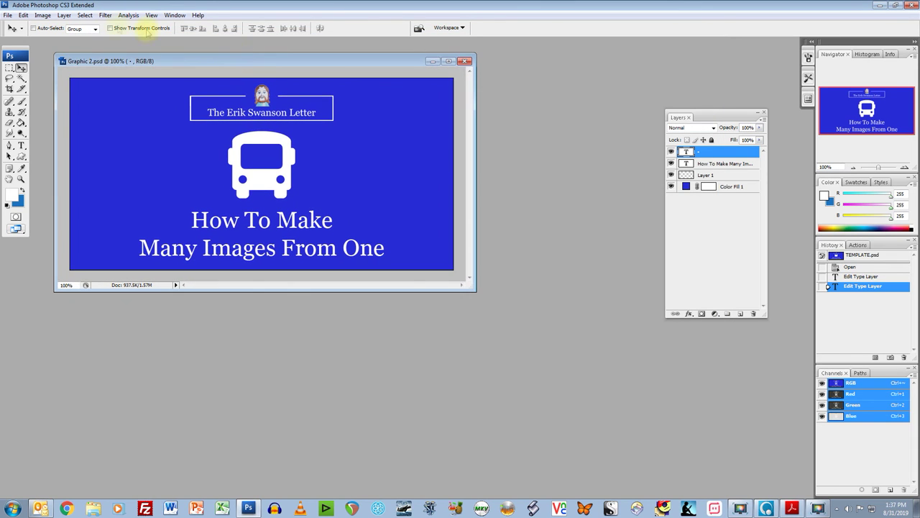
Step: Export the image for the web with the JPEG High preset, naming it “Bus Featured Image” on the desktop
click(7, 15)
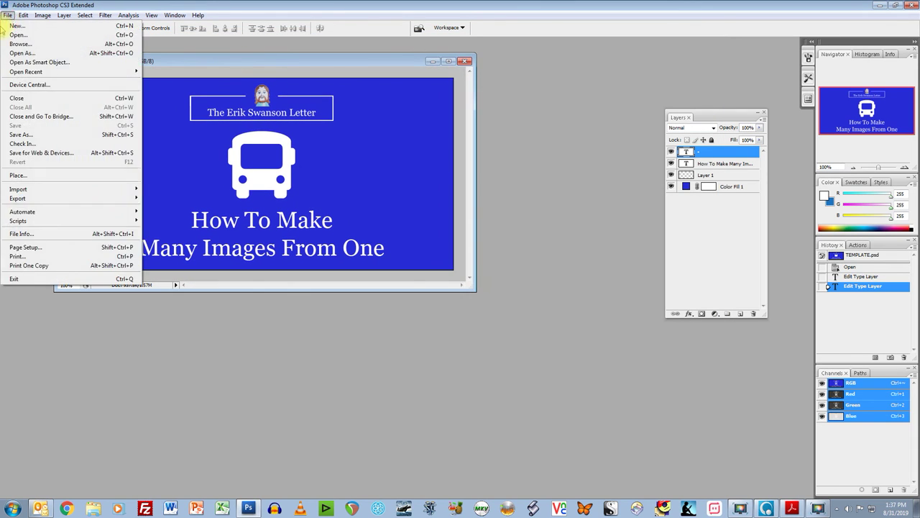
click(59, 152)
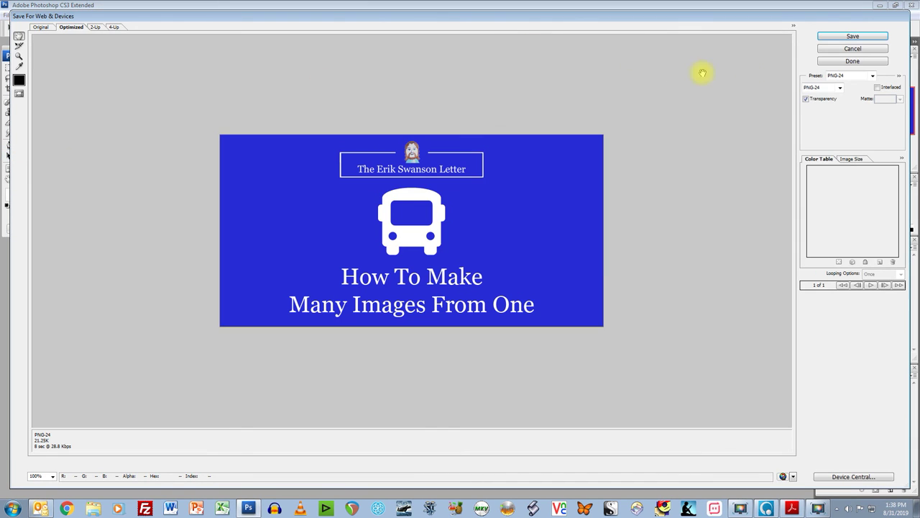
click(863, 76)
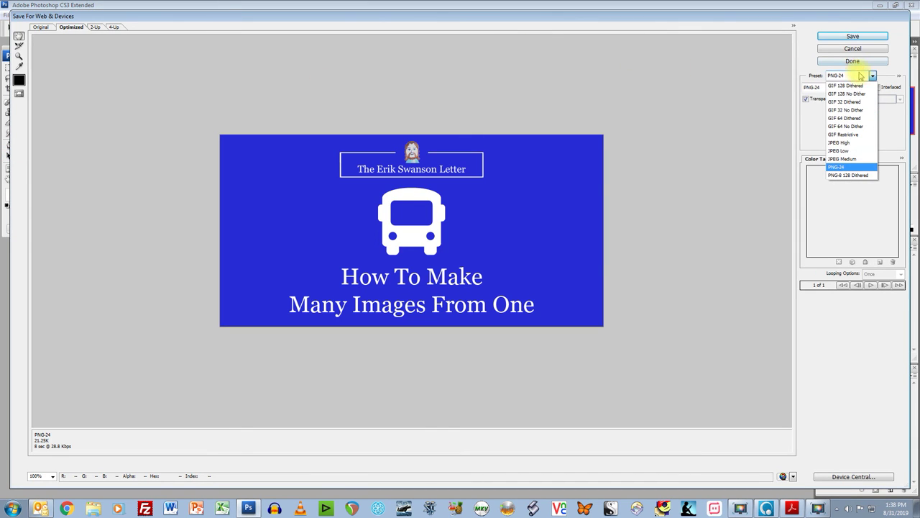
click(841, 142)
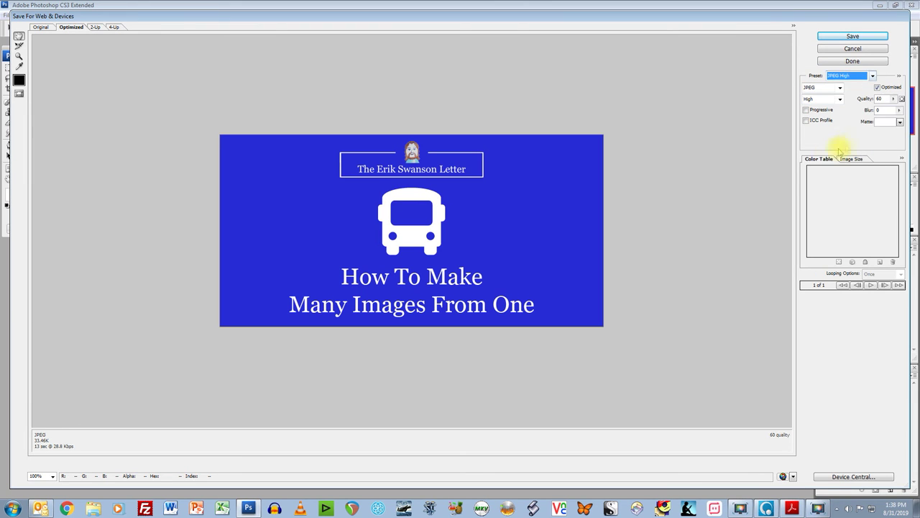
click(852, 36)
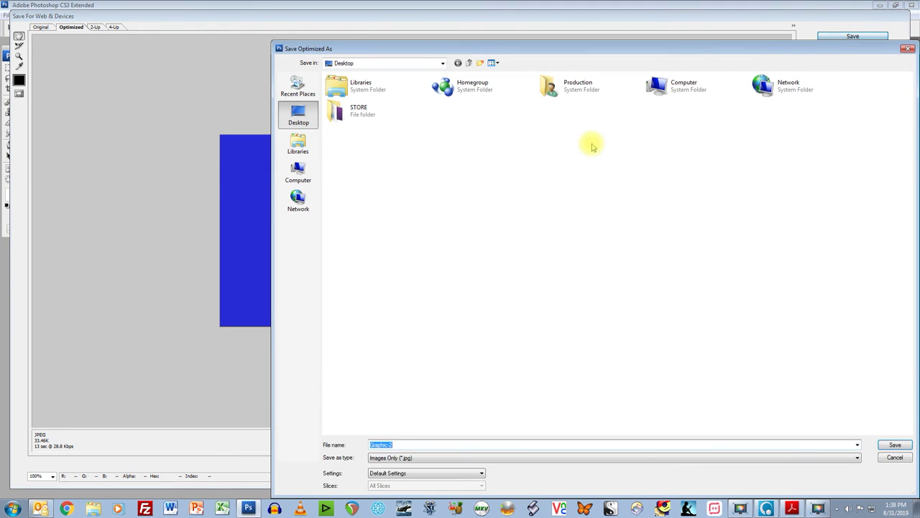
text(Bus Feaut)
key(BackSpace)
key(BackSpace)
text(tured Image)
key(Return)
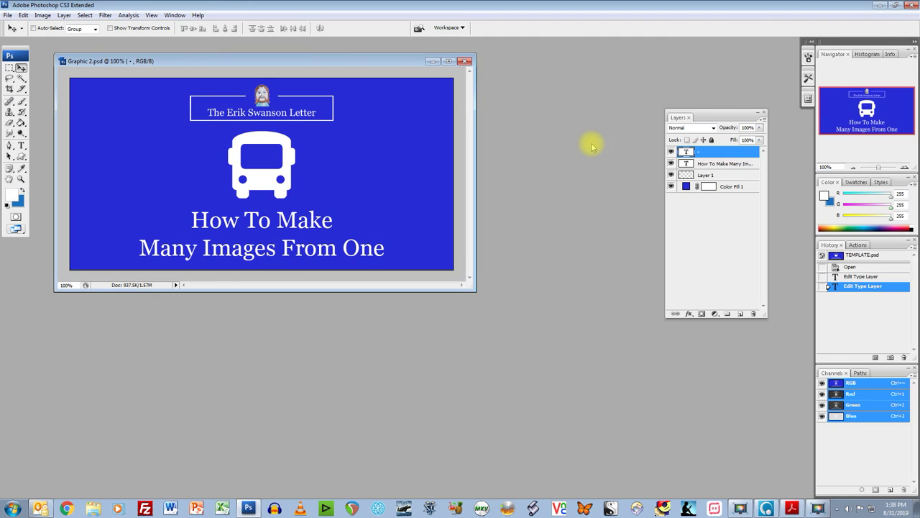
Step: Close the Graphic 2 document without saving changes and minimize Photoshop to reveal the desktop
click(466, 62)
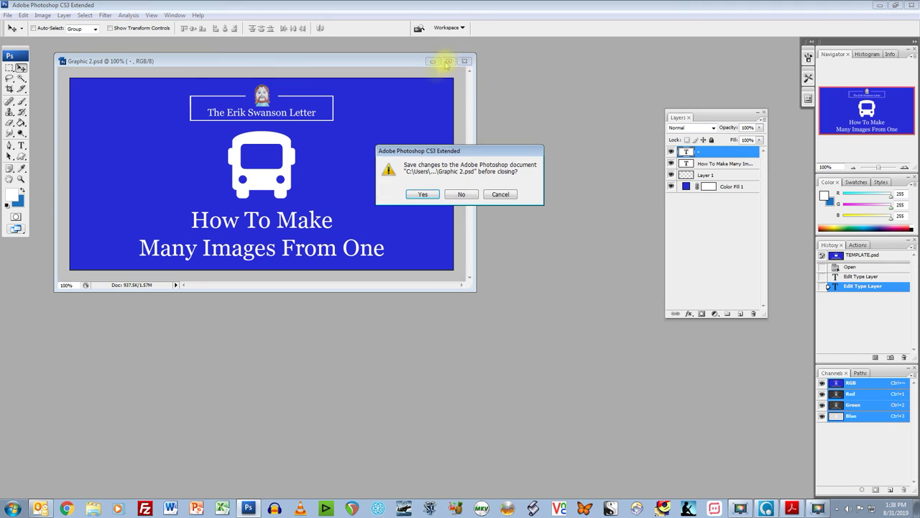
click(464, 193)
click(880, 5)
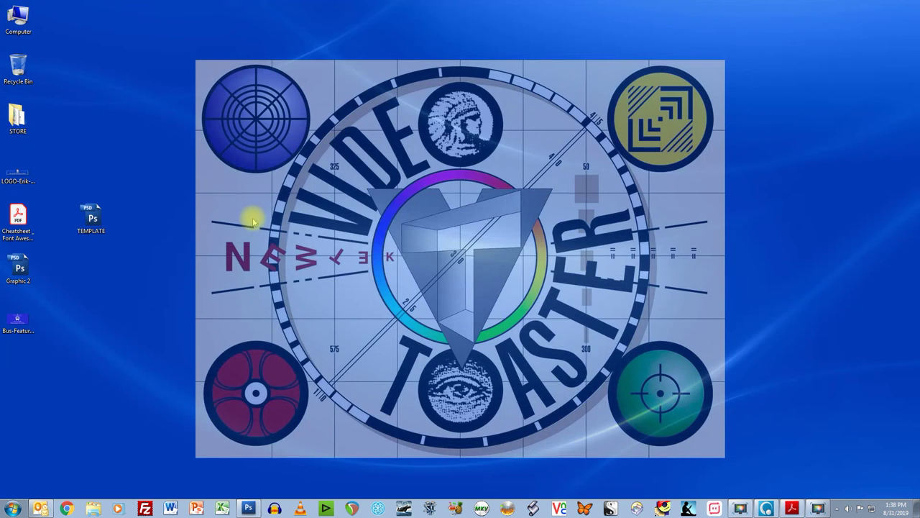
click(880, 5)
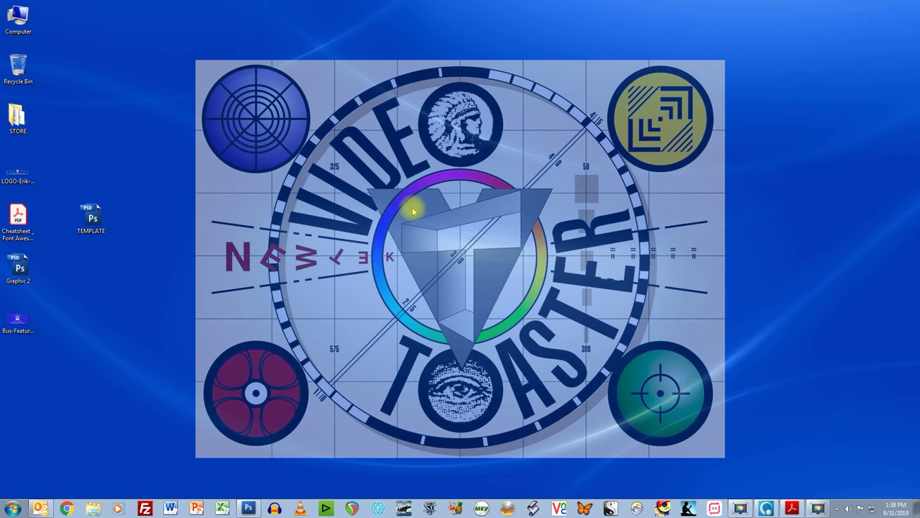
Step: Move the Bus-Featured-Image file aside on the desktop, view it in Photoshop and close it
drag(24, 329, 169, 327)
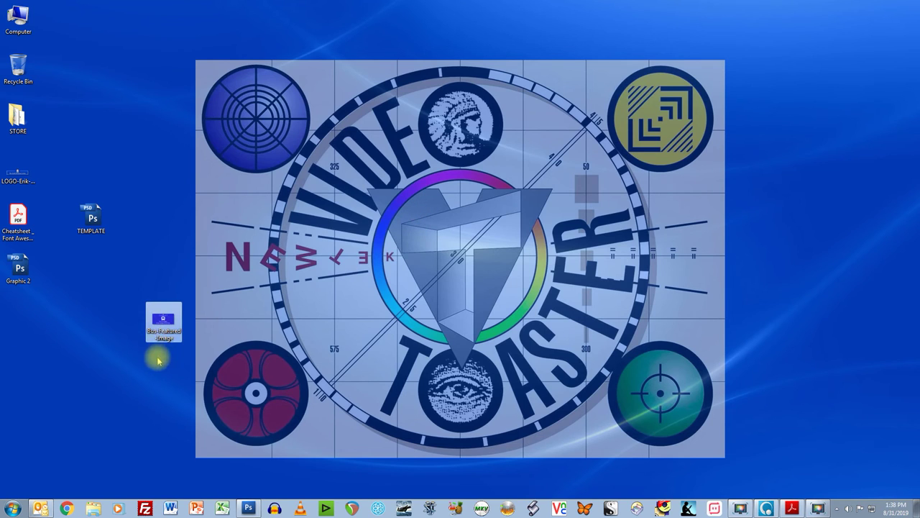
mouse_move(165, 327)
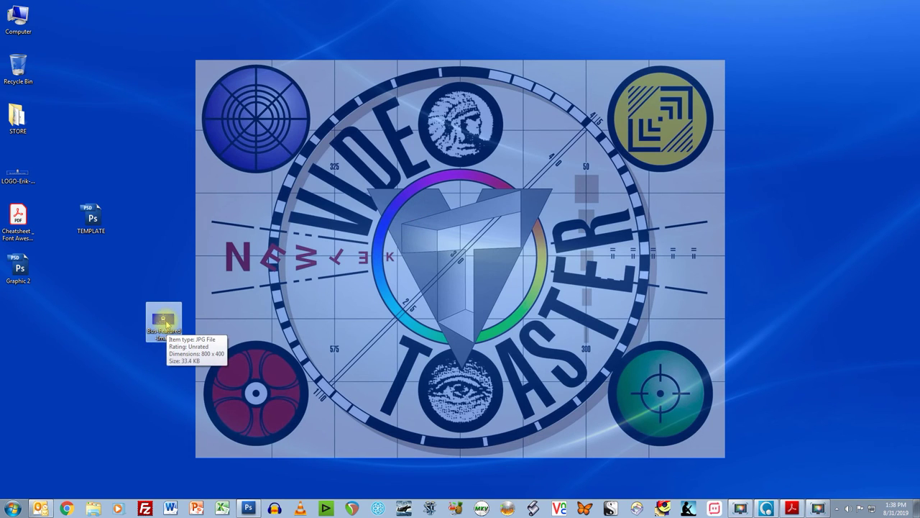
double_click(165, 327)
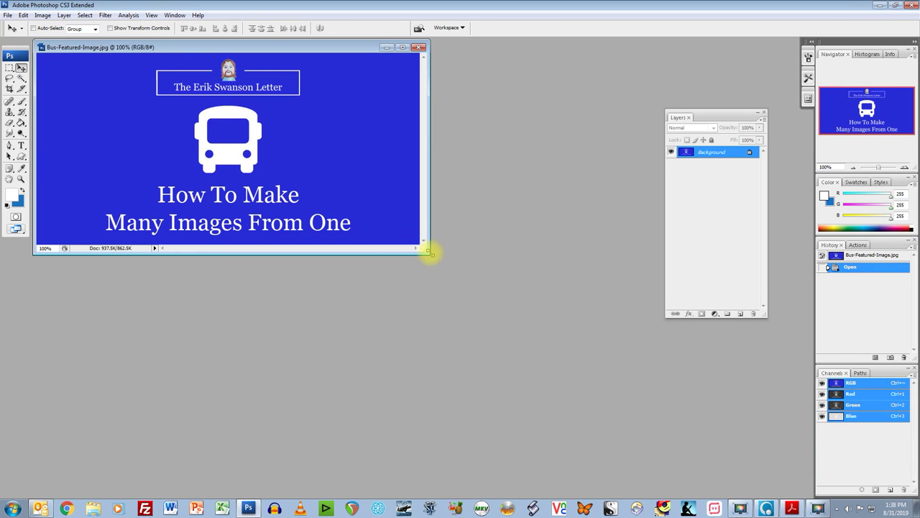
drag(431, 251, 437, 266)
drag(372, 48, 381, 58)
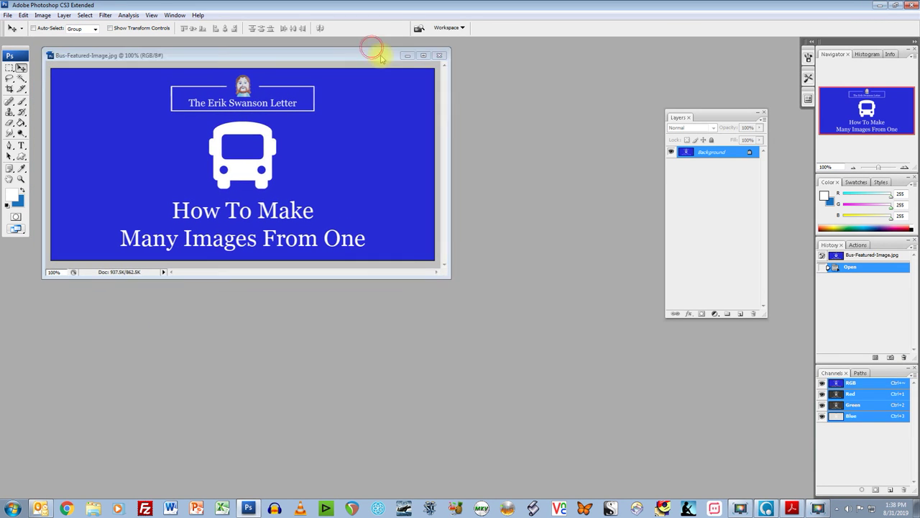
click(440, 56)
Step: Reopen Graphic 2.psd from the recent files and enlarge its window to show the whole canvas
click(7, 15)
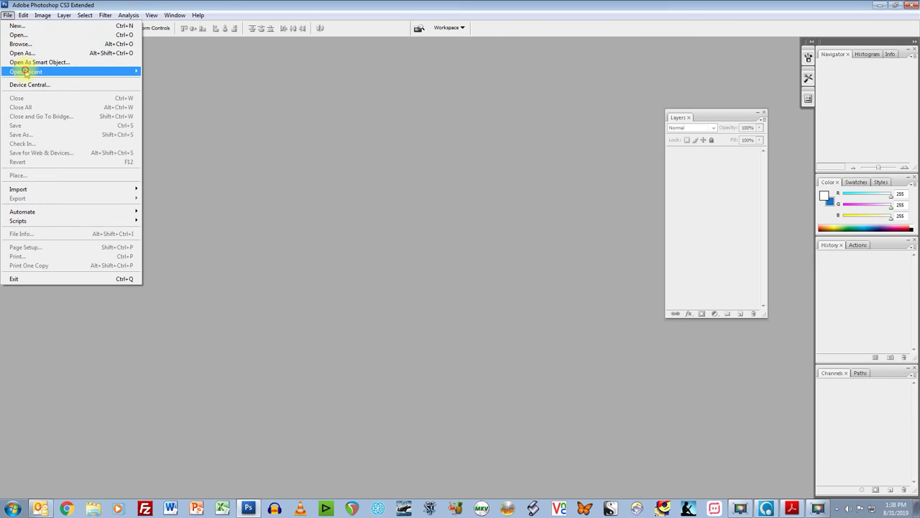
mouse_move(25, 71)
click(201, 79)
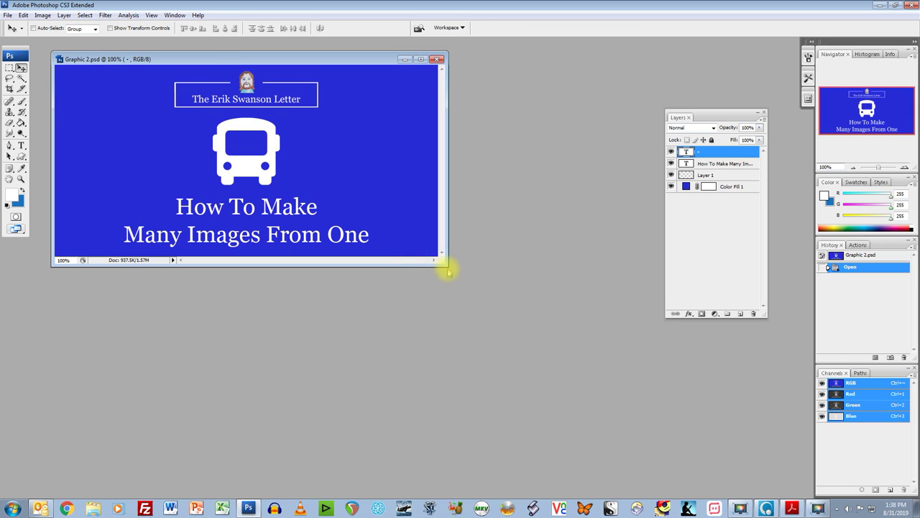
drag(447, 269, 474, 276)
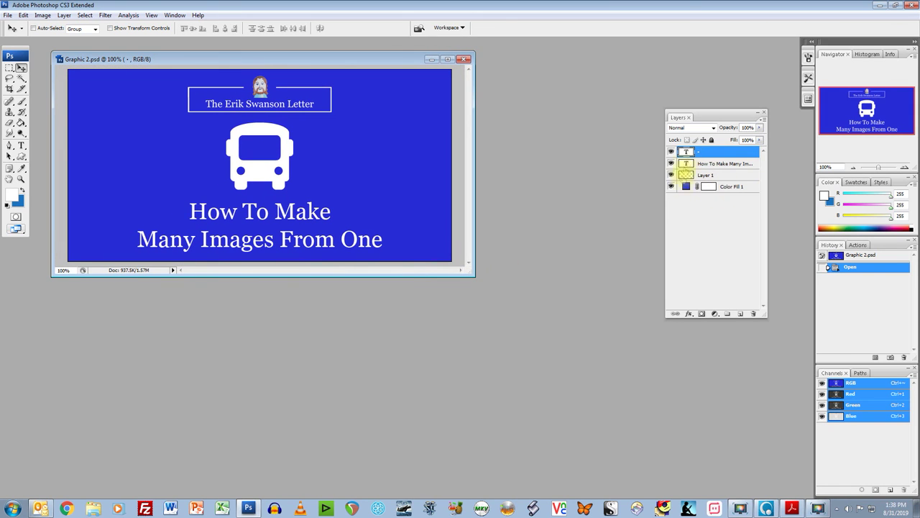
Step: Change the Color Fill 1 background layer to dark green, hex 197b22
double_click(688, 189)
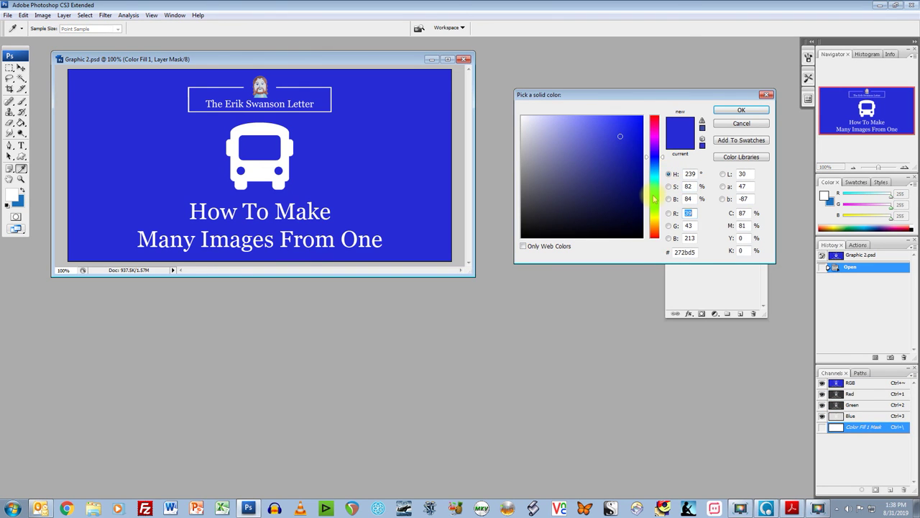
click(655, 195)
click(623, 131)
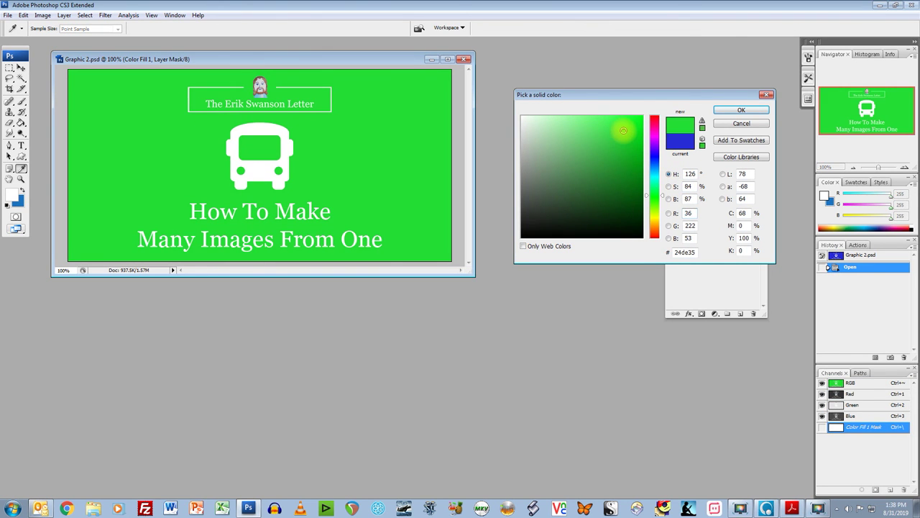
drag(622, 130, 621, 150)
drag(620, 167, 618, 179)
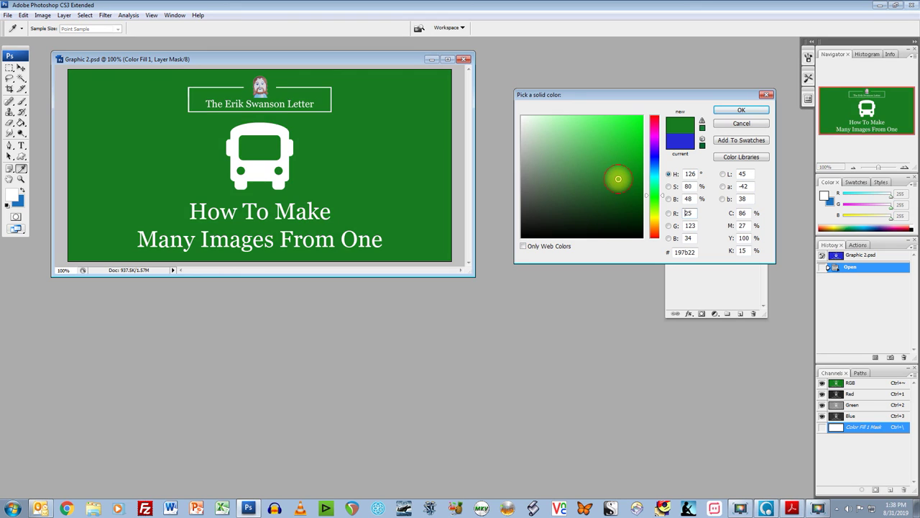
click(740, 110)
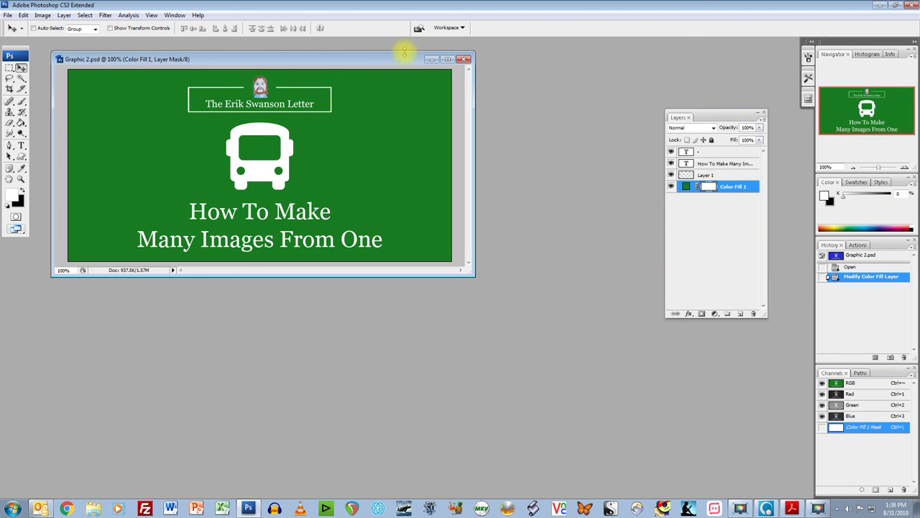
drag(398, 62, 395, 62)
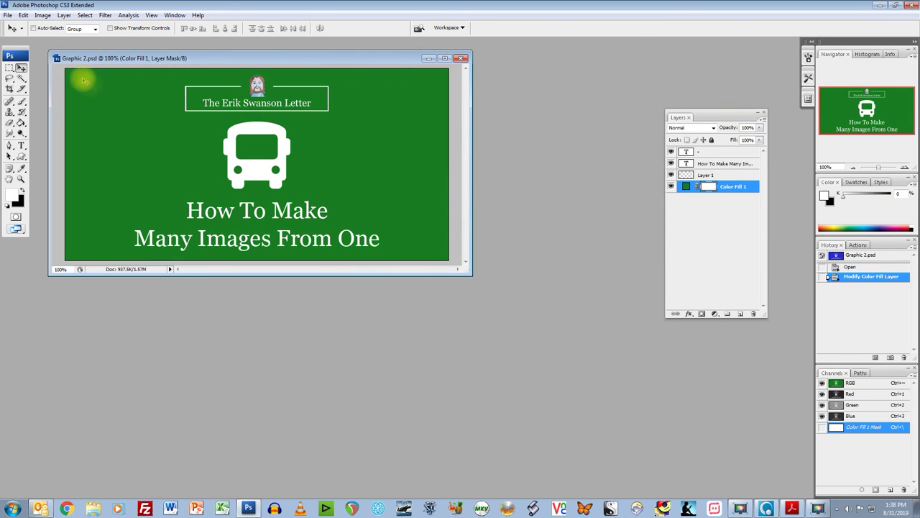
Step: Export the green version for the web as a JPEG, replacing the existing Bus-Featured-Image.jpg on the desktop
click(7, 15)
click(56, 145)
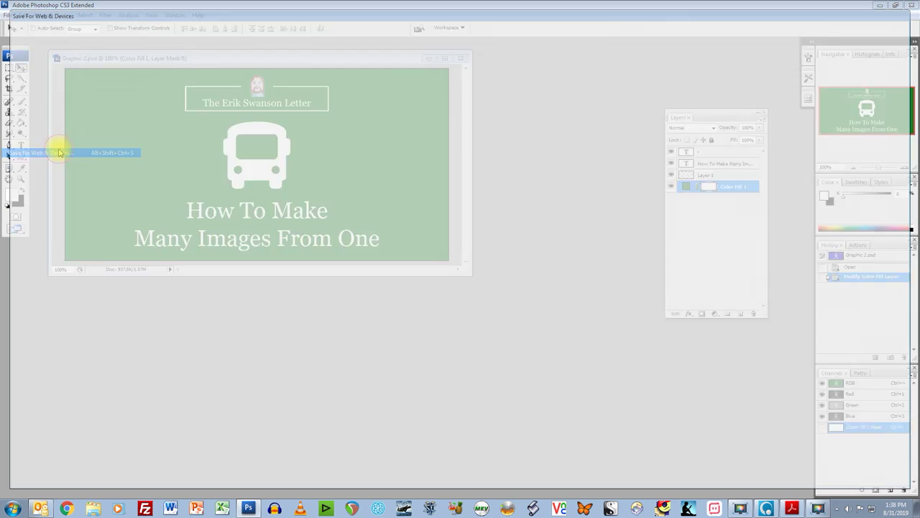
click(852, 36)
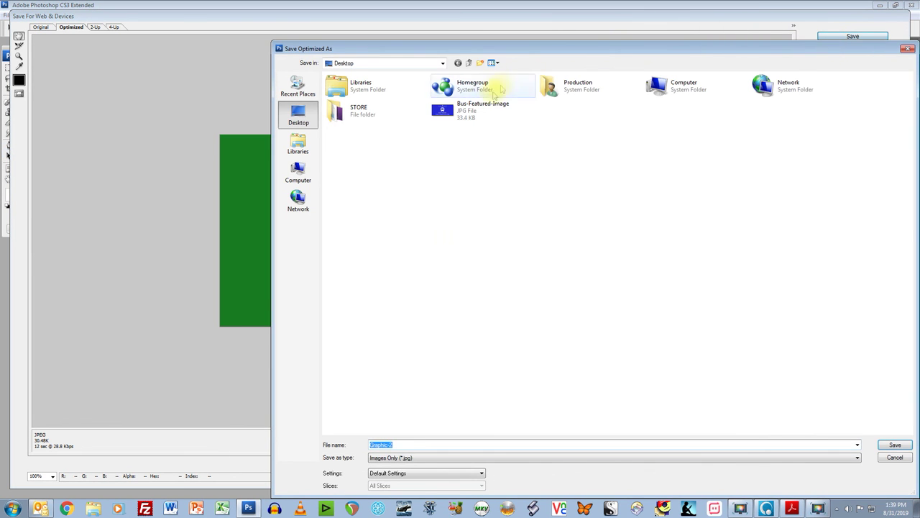
double_click(460, 110)
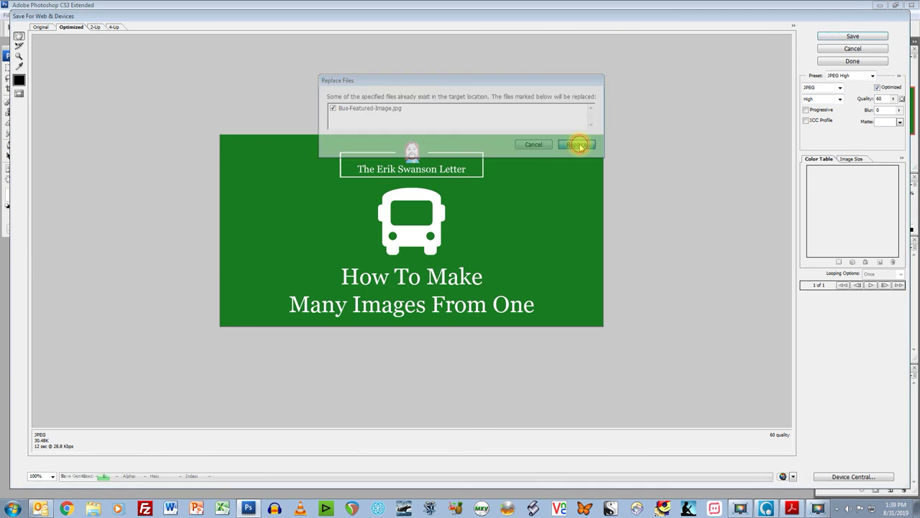
click(579, 143)
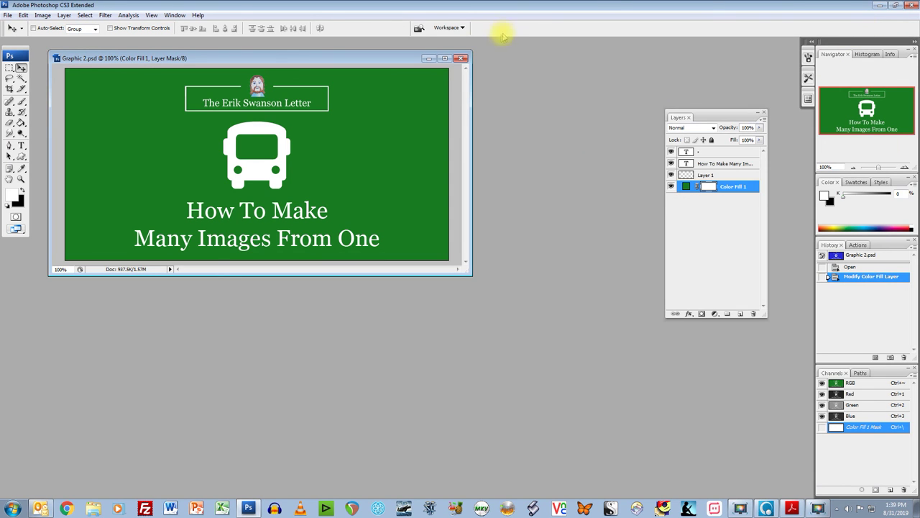
Step: Close the green Graphic 2 document, discarding its changes, and minimize Photoshop
click(461, 58)
click(466, 195)
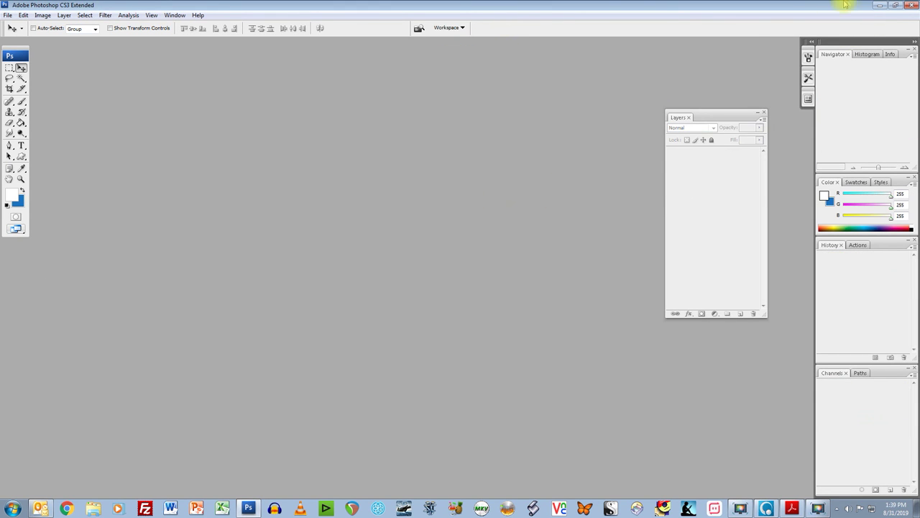
click(879, 5)
Step: Open the re-exported Bus-Featured-Image from the desktop and enlarge its window to check the full image
drag(171, 309, 124, 311)
double_click(123, 310)
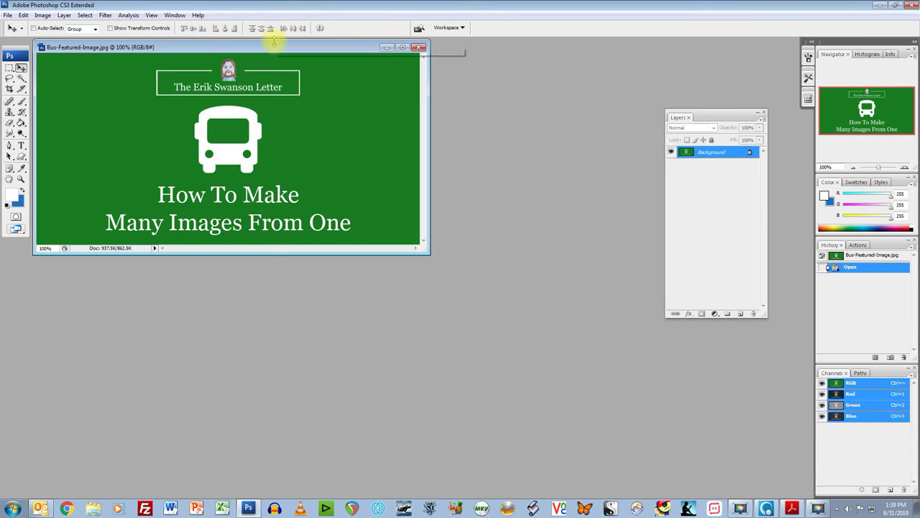
drag(273, 48, 285, 62)
drag(442, 261, 478, 301)
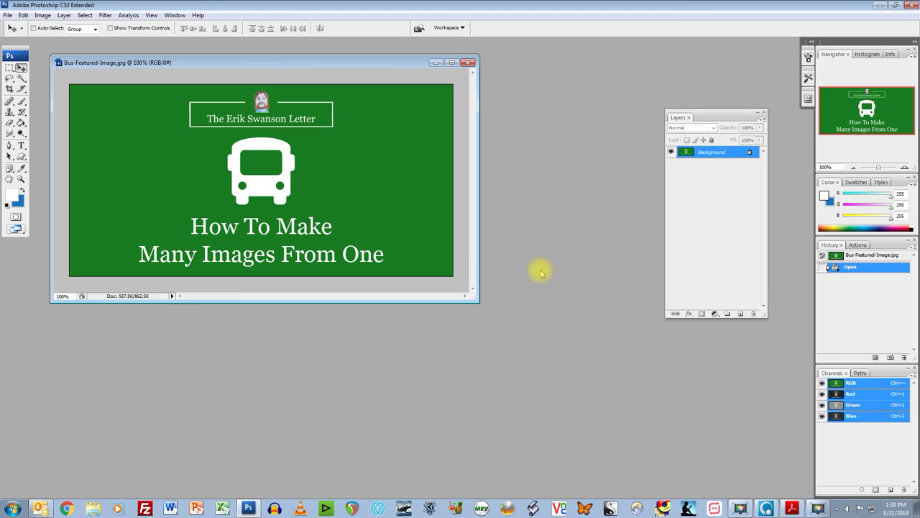